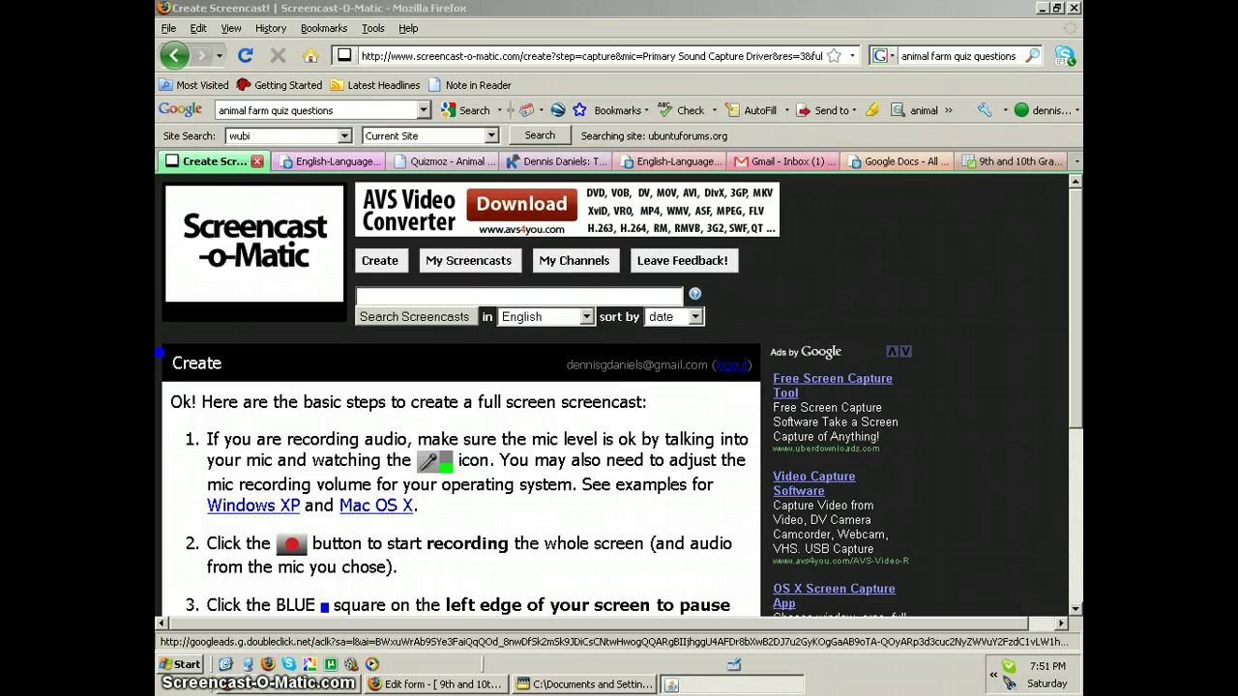
# - Open the 580 AR Level II course work page in Moodle and scroll through its weekly outline
pyautogui.click(551, 162)
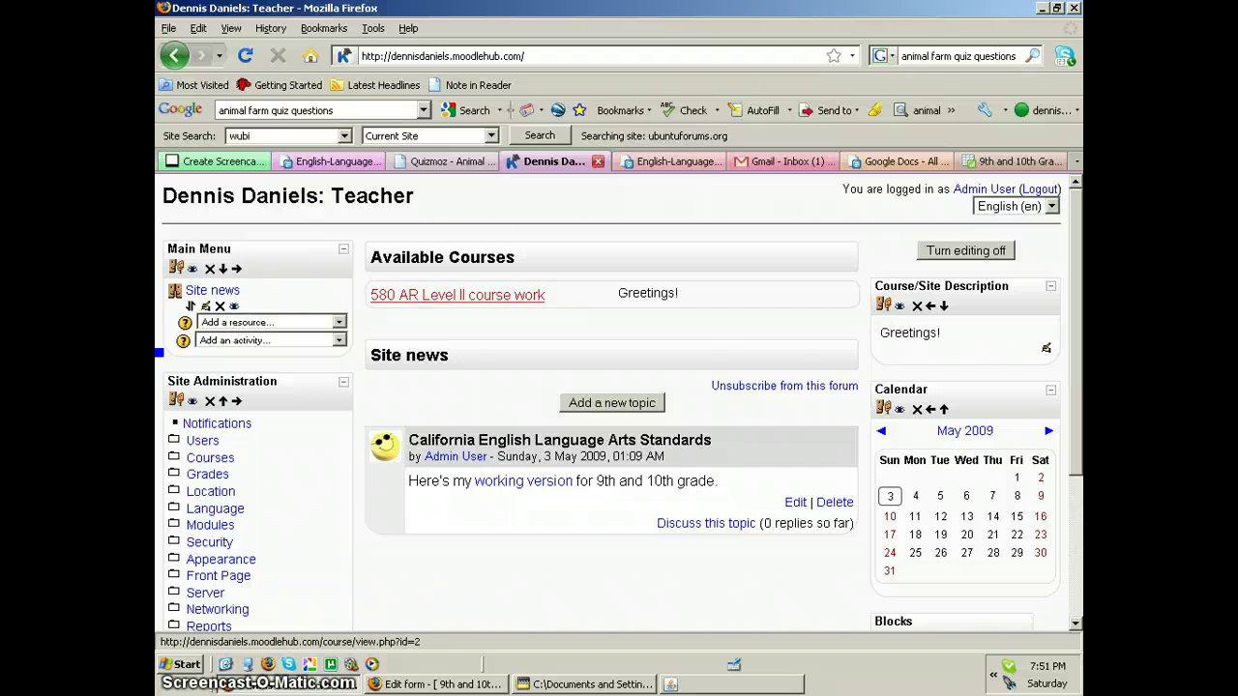
pyautogui.click(457, 295)
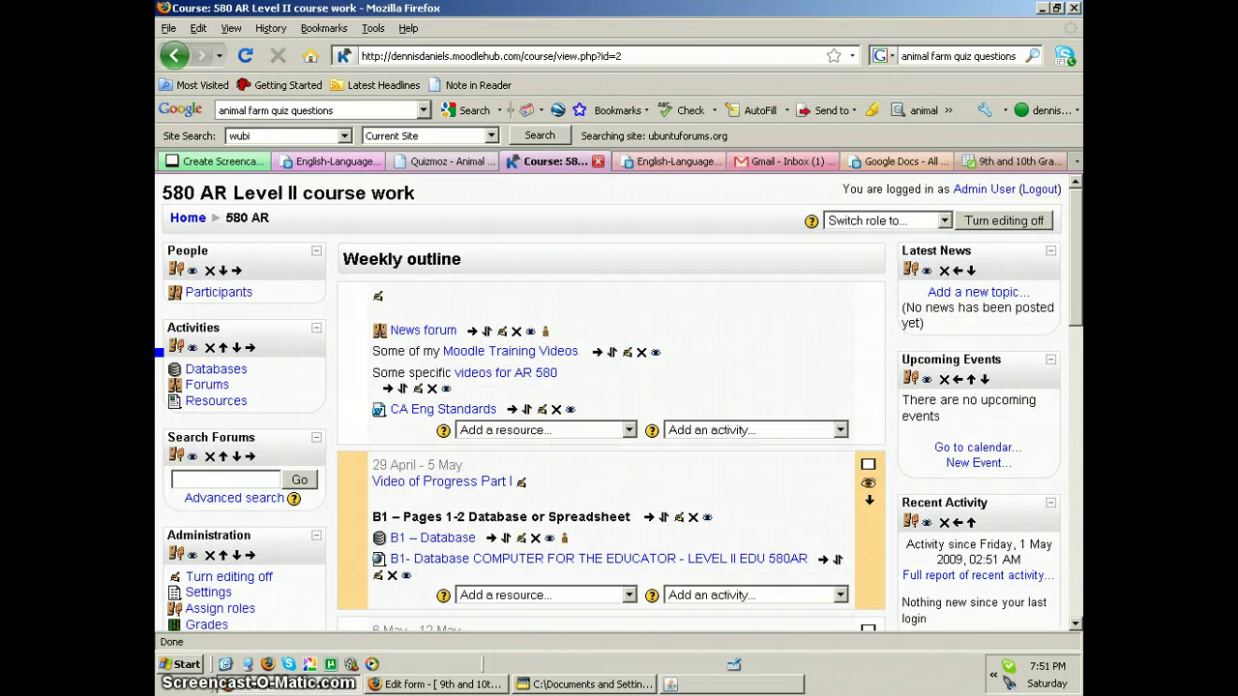
pyautogui.scroll(-3, 619, 404)
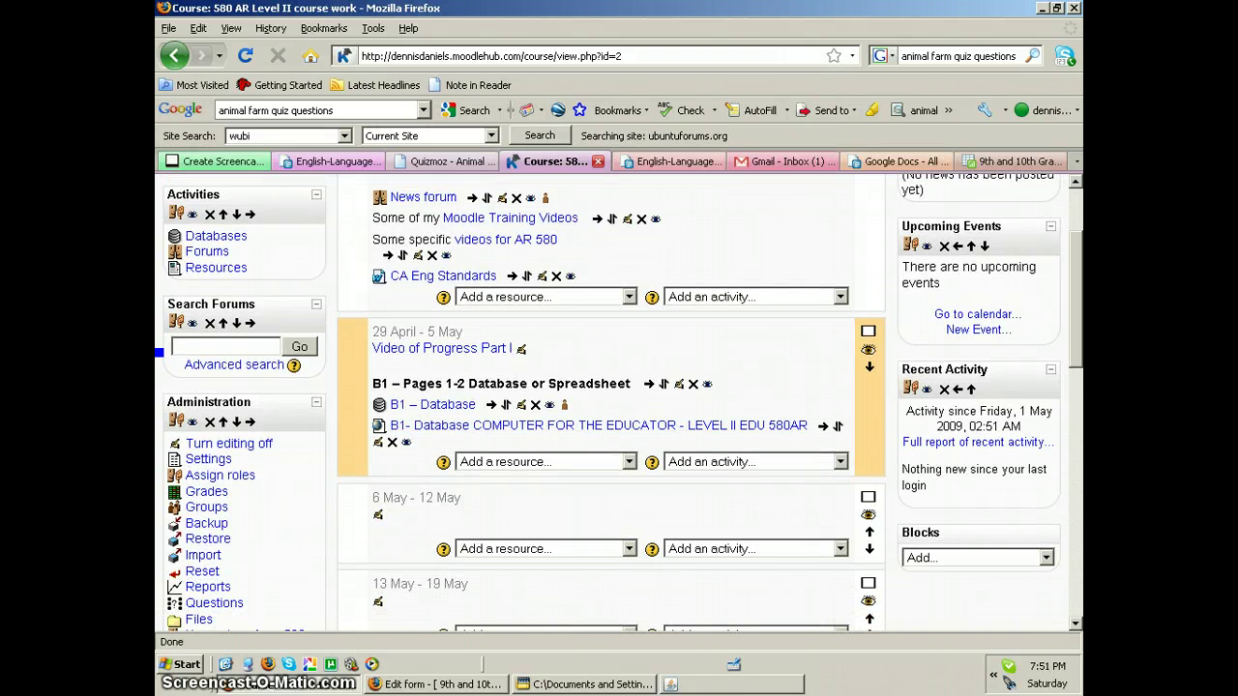
# - Add a Compose a web page resource to week B1
pyautogui.click(542, 462)
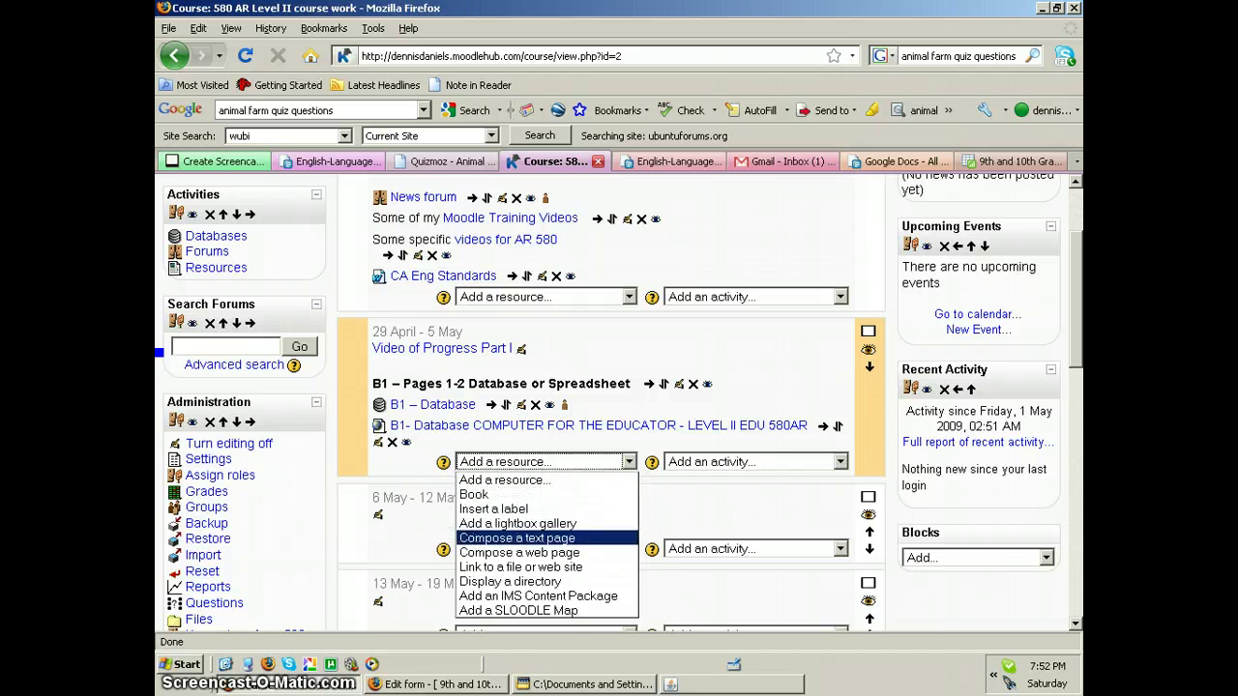
pyautogui.press('Down')
pyautogui.press('Down')
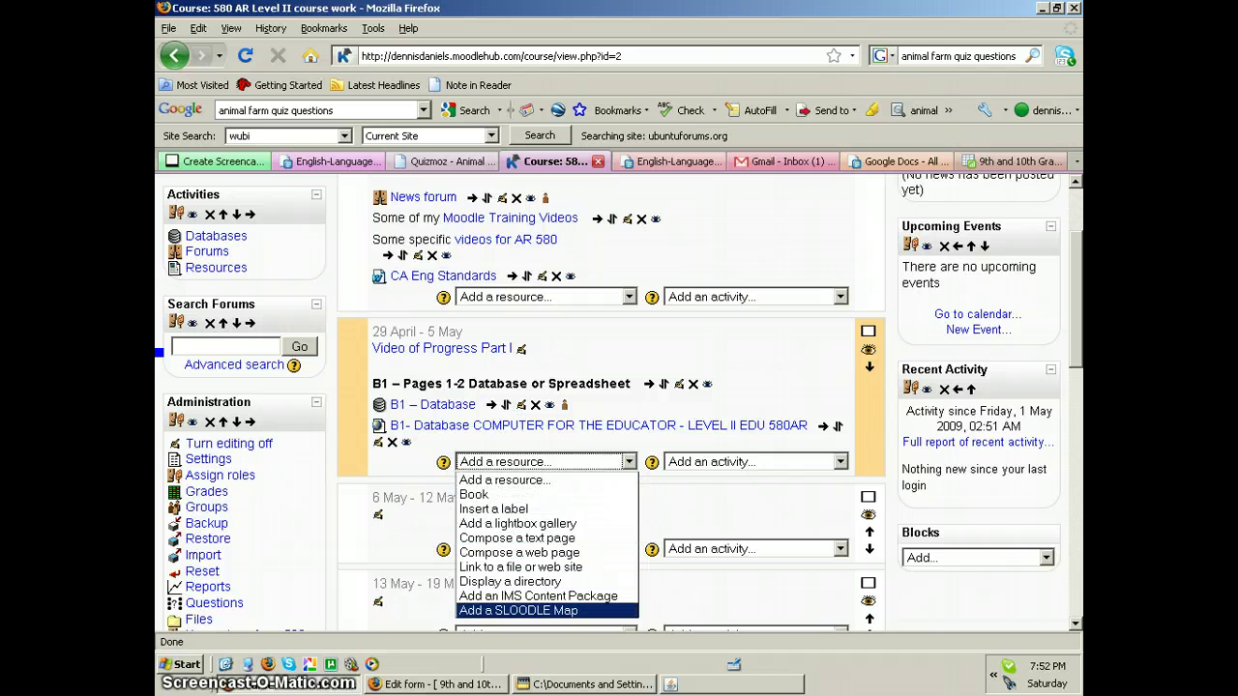
pyautogui.press('Up')
pyautogui.press('Up')
pyautogui.press('Up')
pyautogui.press('Up')
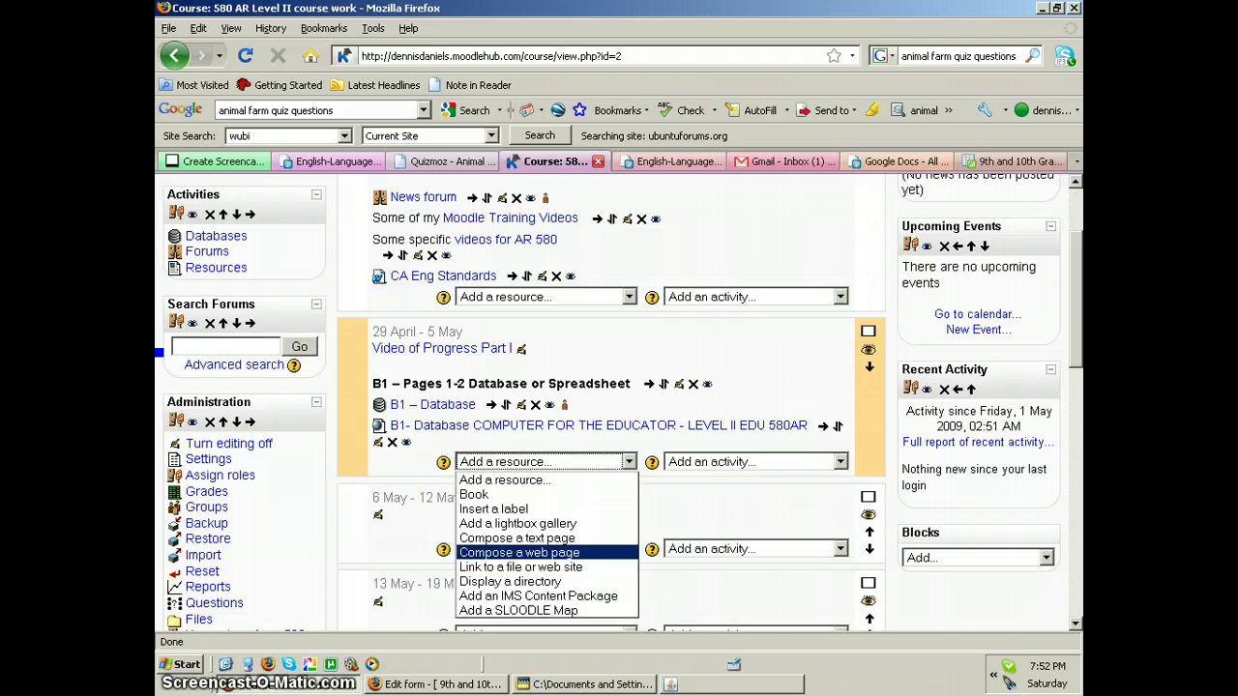
pyautogui.press('Return')
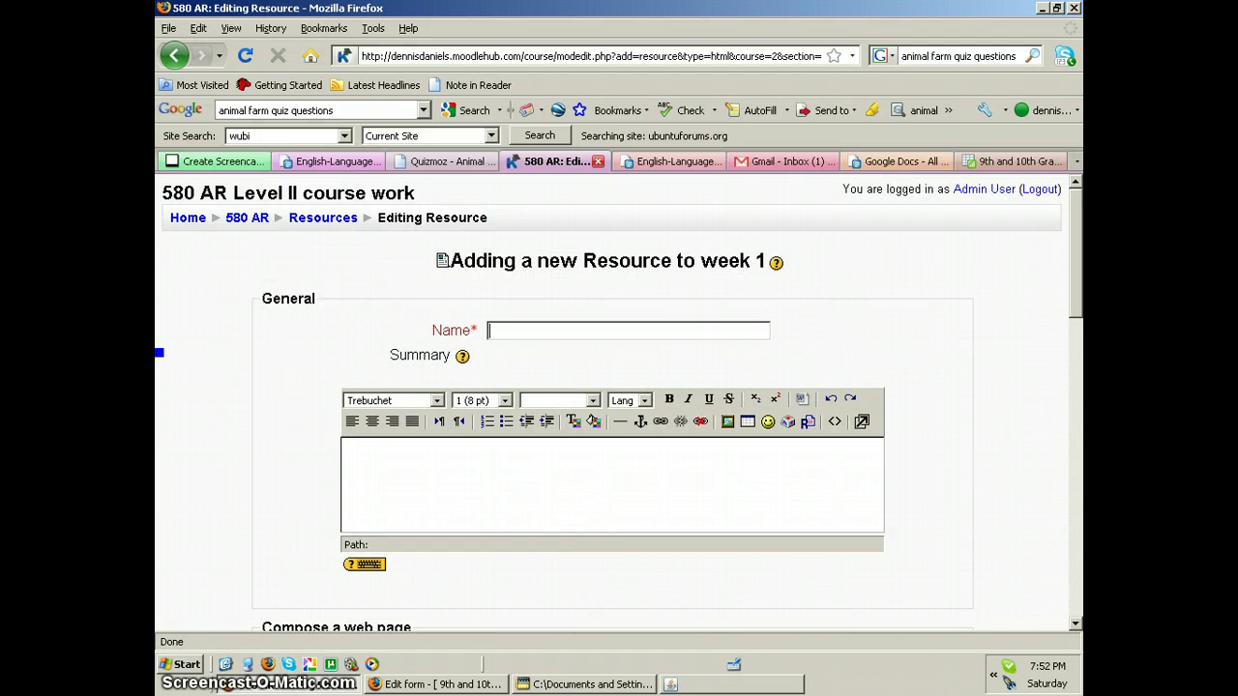
# - Name the resource 'Google Form for the Database' and show its summary as HTML source
pyautogui.write('Google G')
pyautogui.press('BackSpace')
pyautogui.write('G')
pyautogui.press('BackSpace')
pyautogui.write('For')
pyautogui.press('BackSpace')
pyautogui.press('BackSpace')
pyautogui.write('orm')
pyautogui.write(' for the Data')
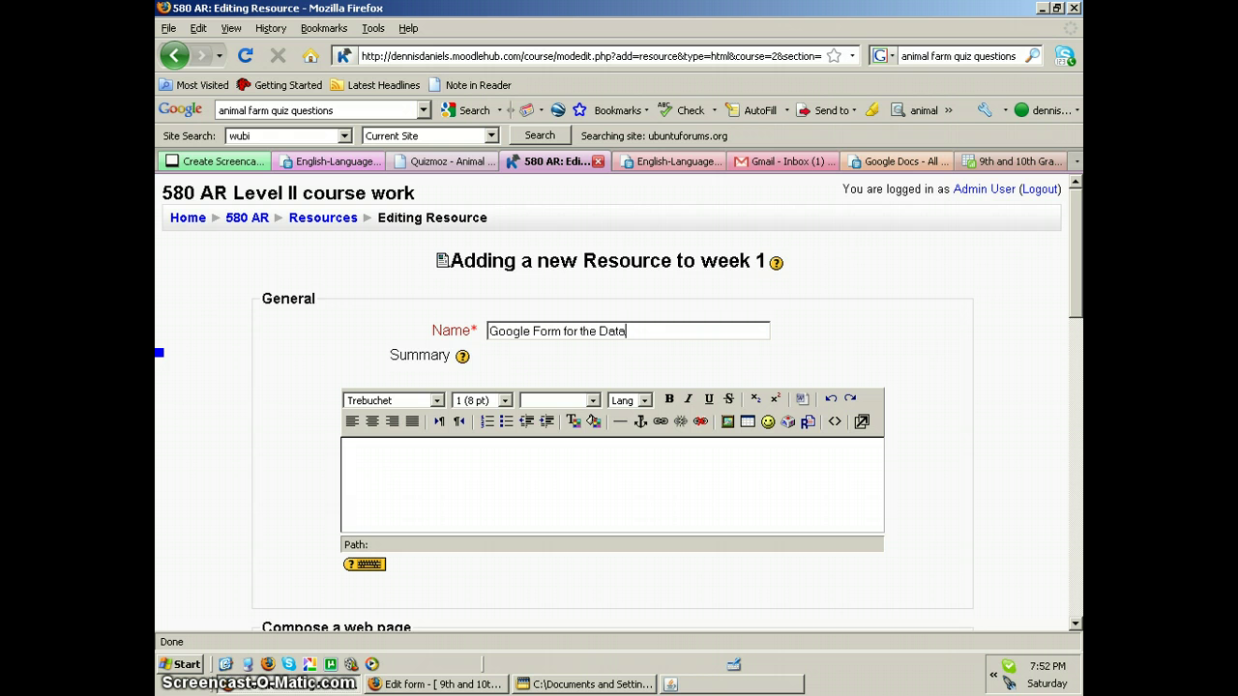
pyautogui.write('base')
pyautogui.click(835, 422)
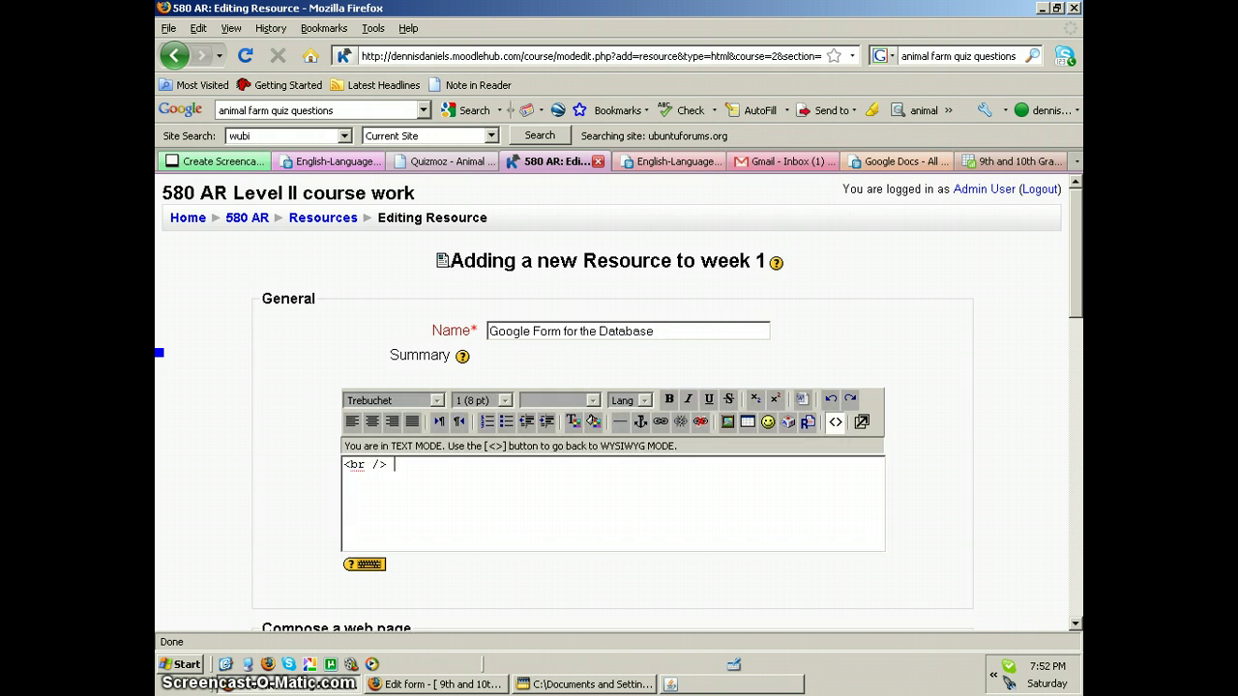
pyautogui.hotkey('ctrl', 'shift', 'Left')
pyautogui.hotkey('ctrl', 'shift', 'Left')
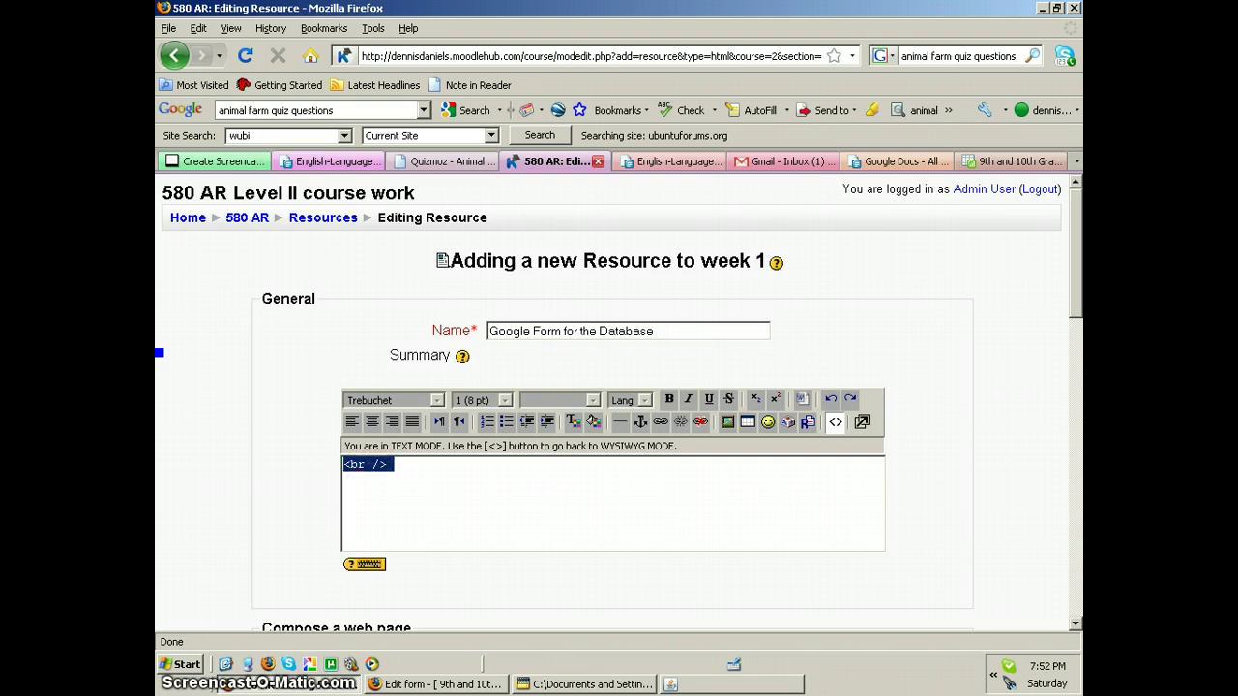
# - Look through the open Google Docs tabs, ending on the first English-Language Arts document
pyautogui.click(329, 161)
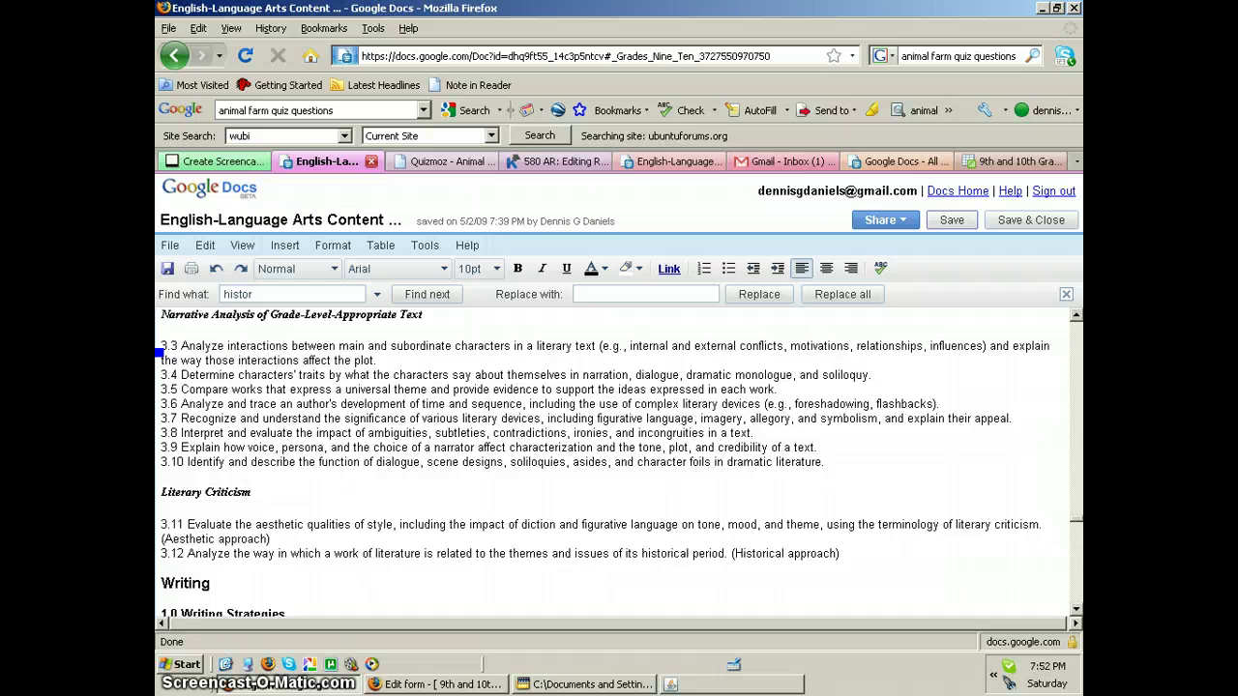
pyautogui.click(1010, 160)
pyautogui.click(885, 162)
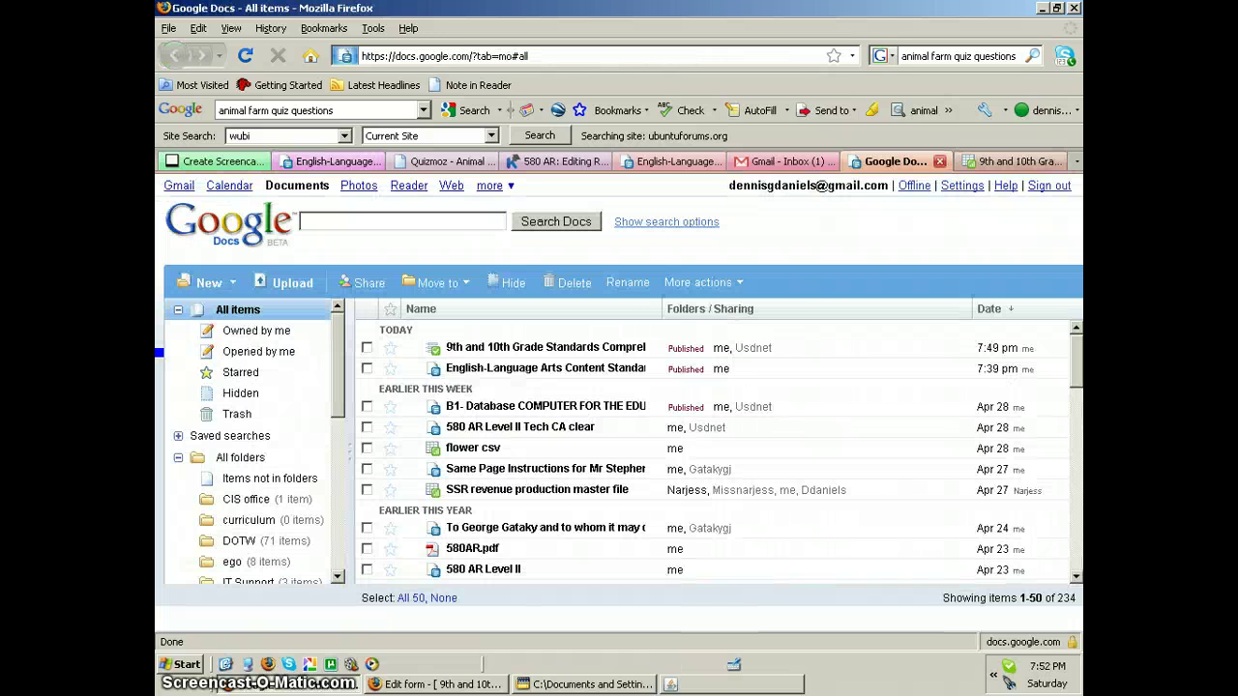
pyautogui.click(668, 162)
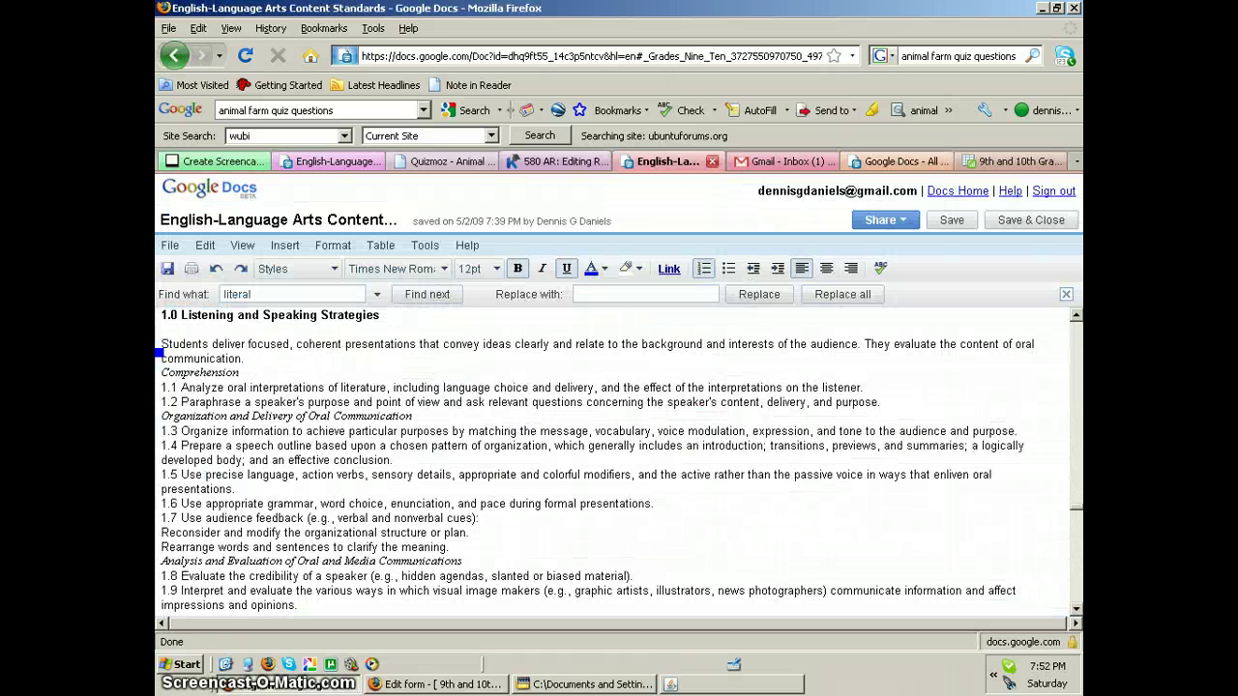
pyautogui.click(327, 161)
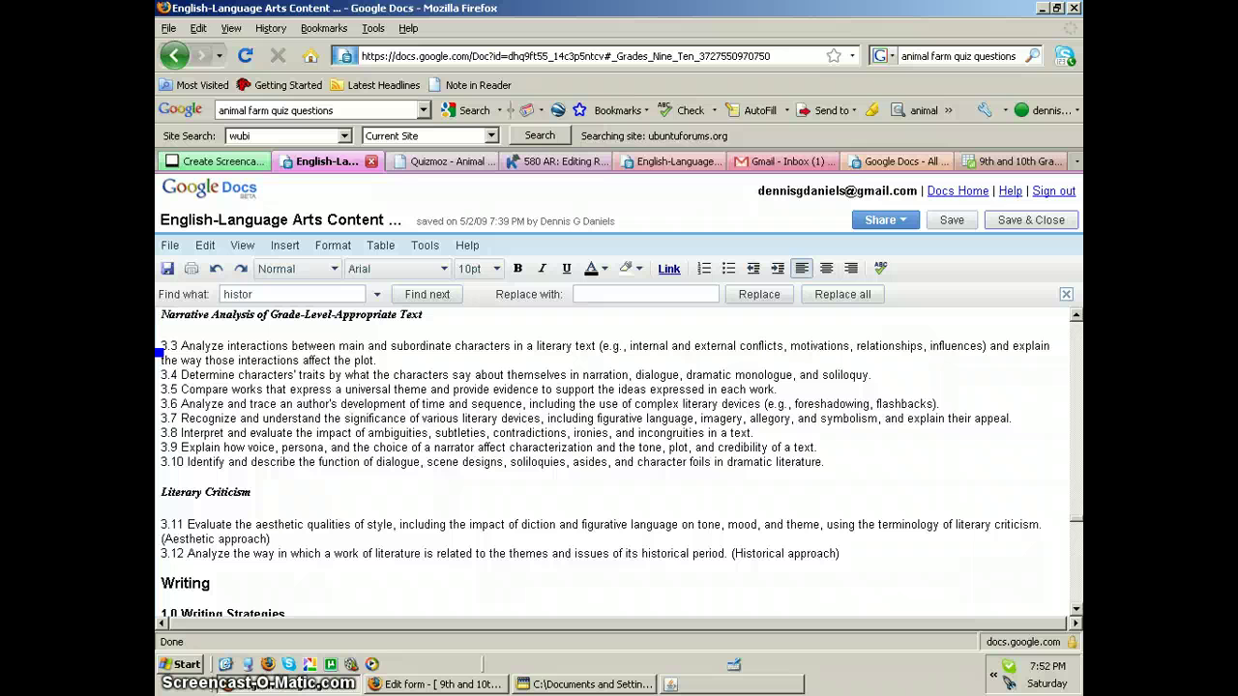
# - Save and close both English-Language Arts documents and switch to the comprehension test spreadsheet
pyautogui.click(1031, 219)
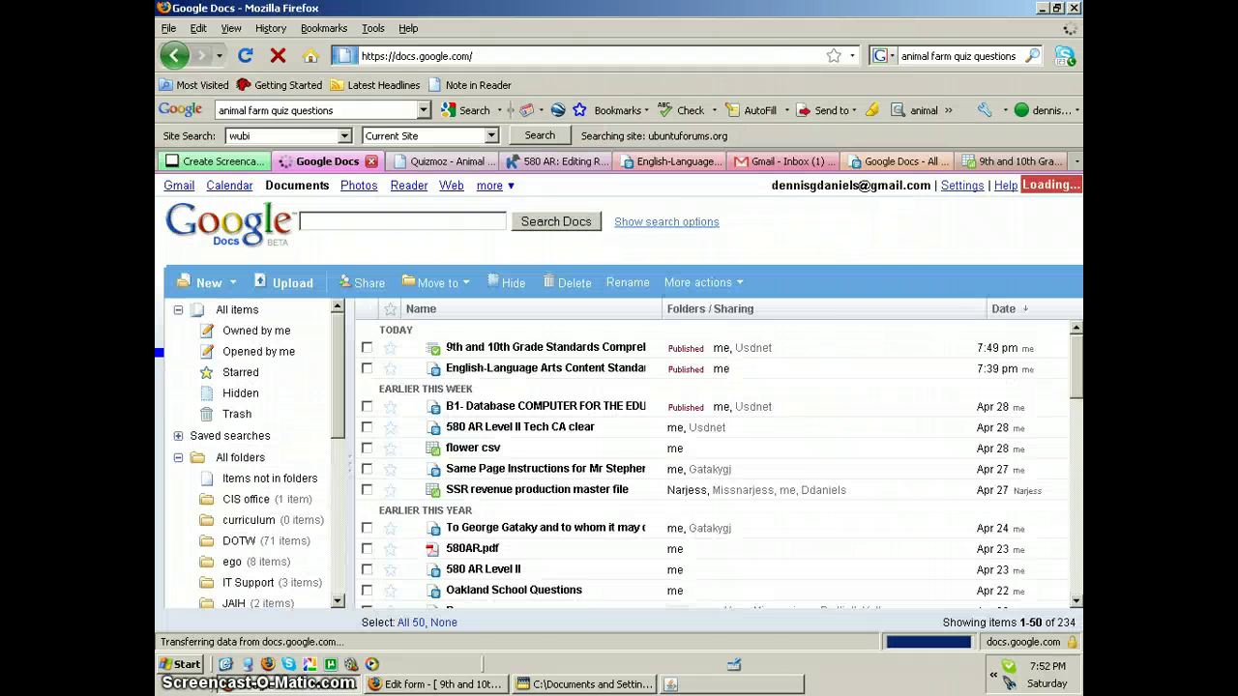
pyautogui.hotkey('ctrl', 'w')
pyautogui.hotkey('ctrl', 'Tab')
pyautogui.hotkey('ctrl', 'Tab')
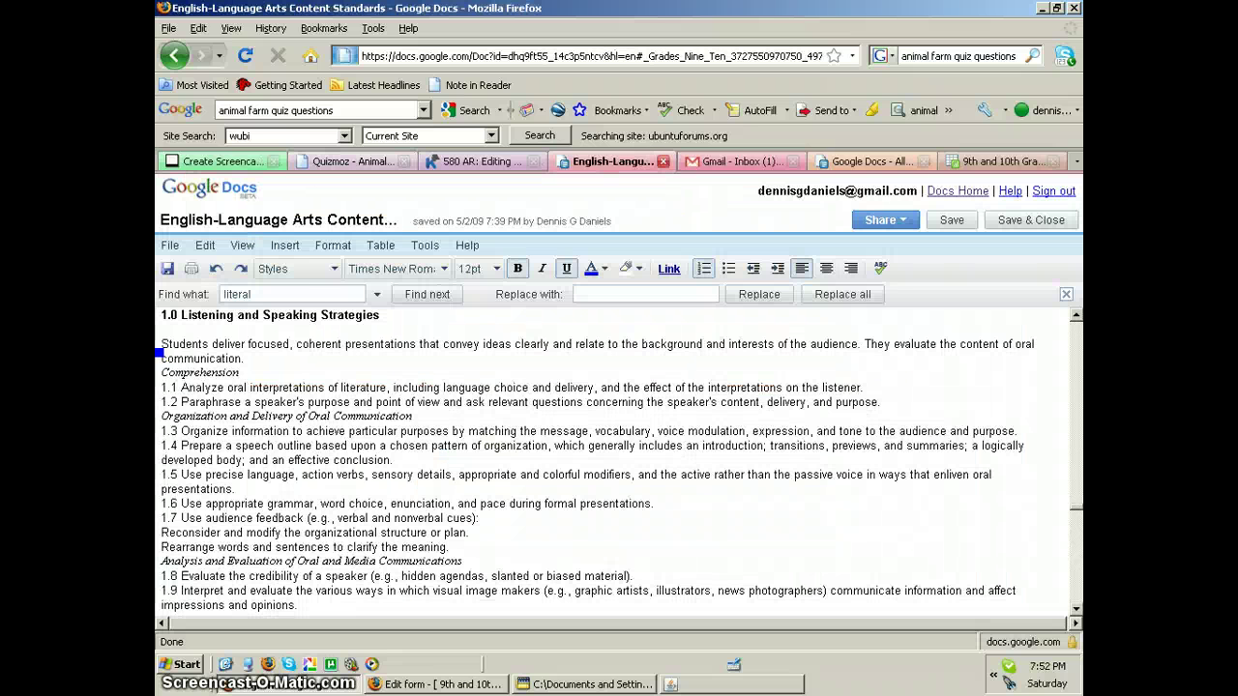
pyautogui.click(1031, 219)
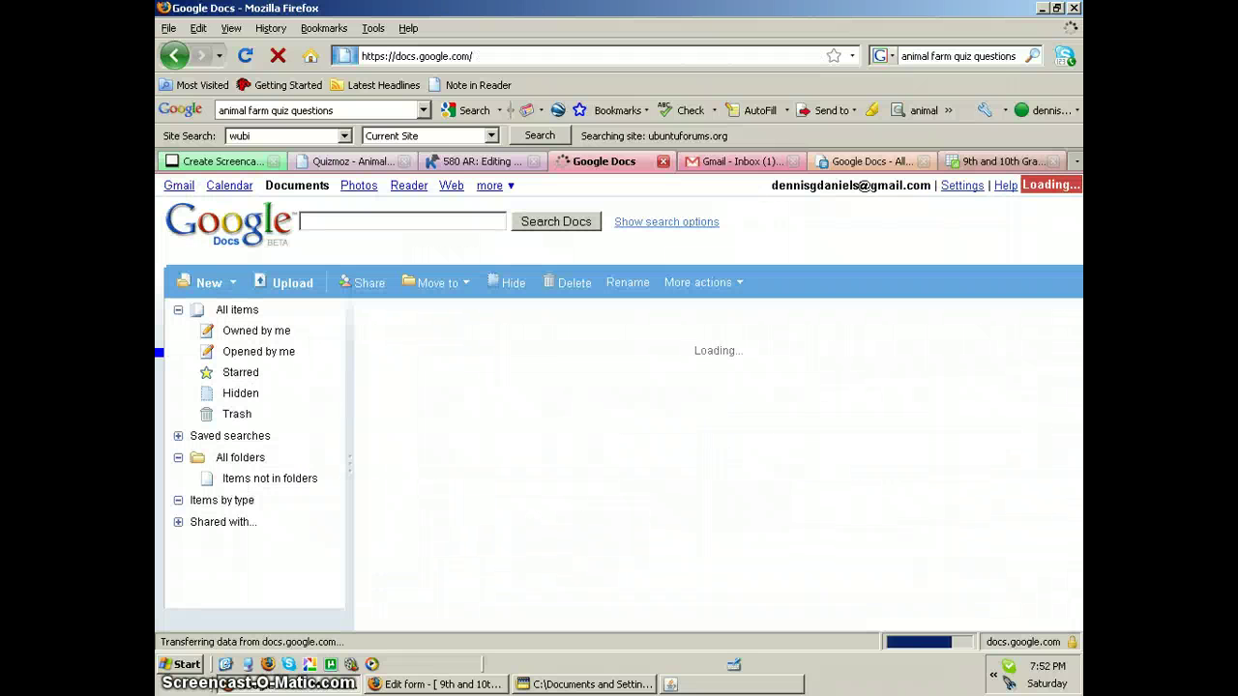
pyautogui.hotkey('ctrl', '9')
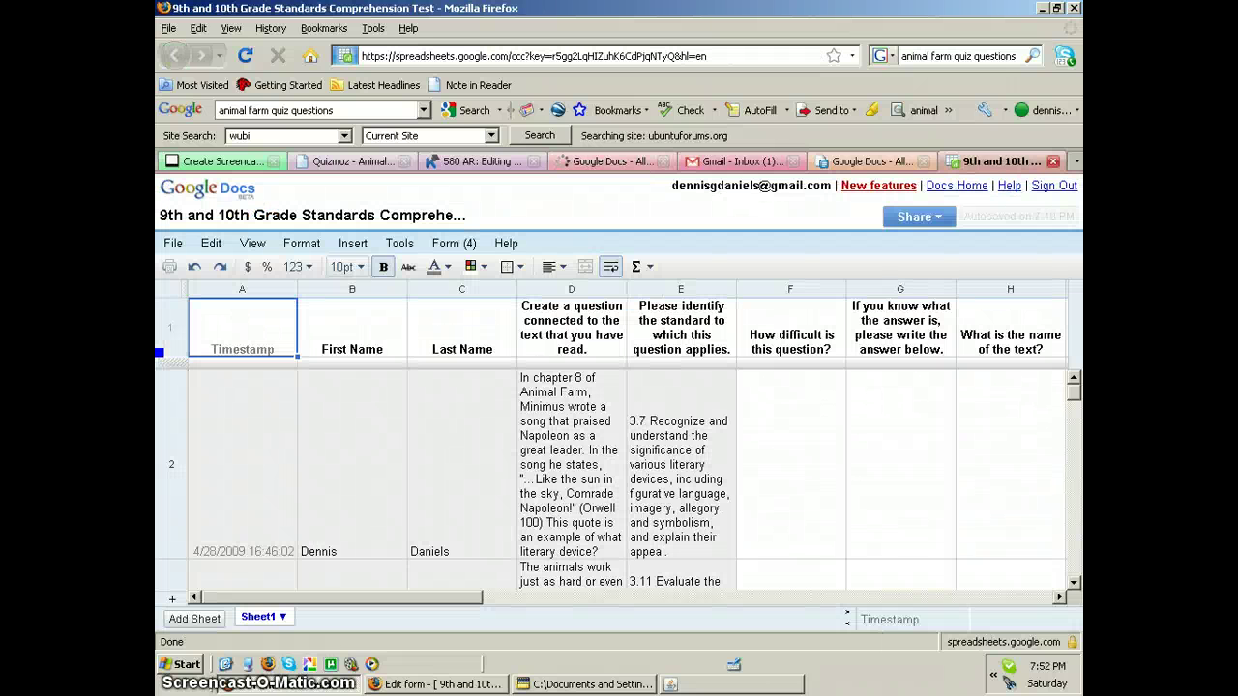
# - Copy the linked form's iframe embed code via Form > Embed form, then return to the spreadsheet
pyautogui.click(454, 243)
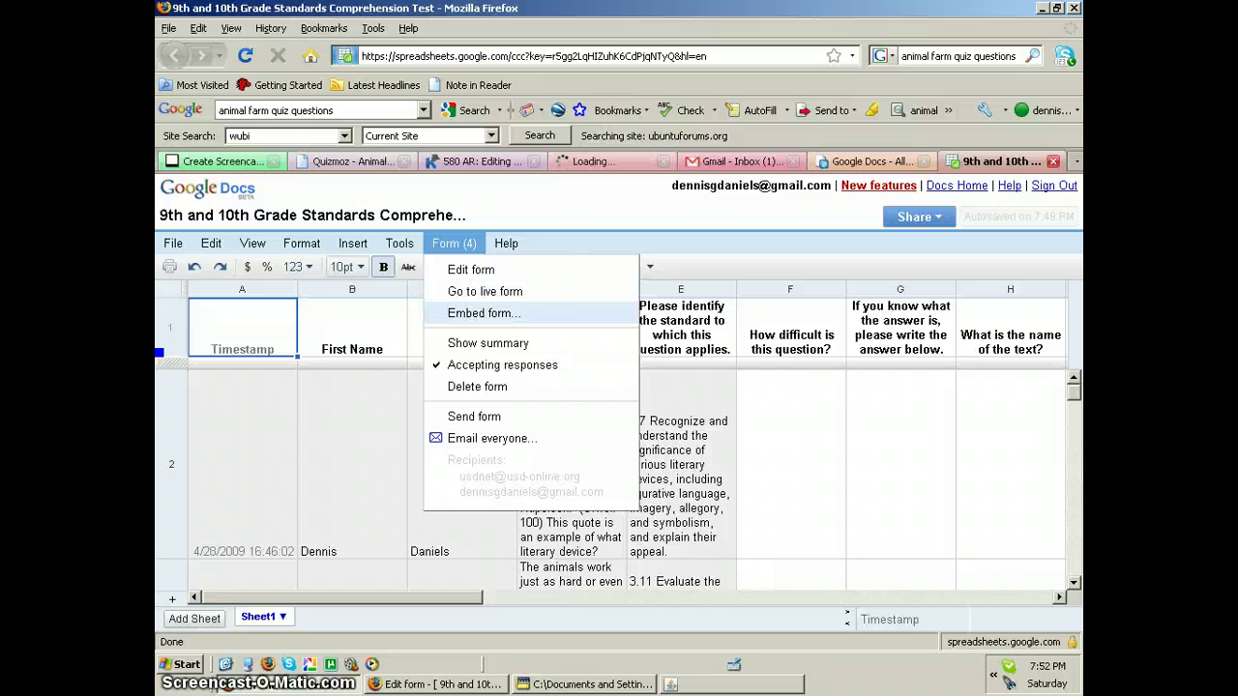
pyautogui.click(483, 314)
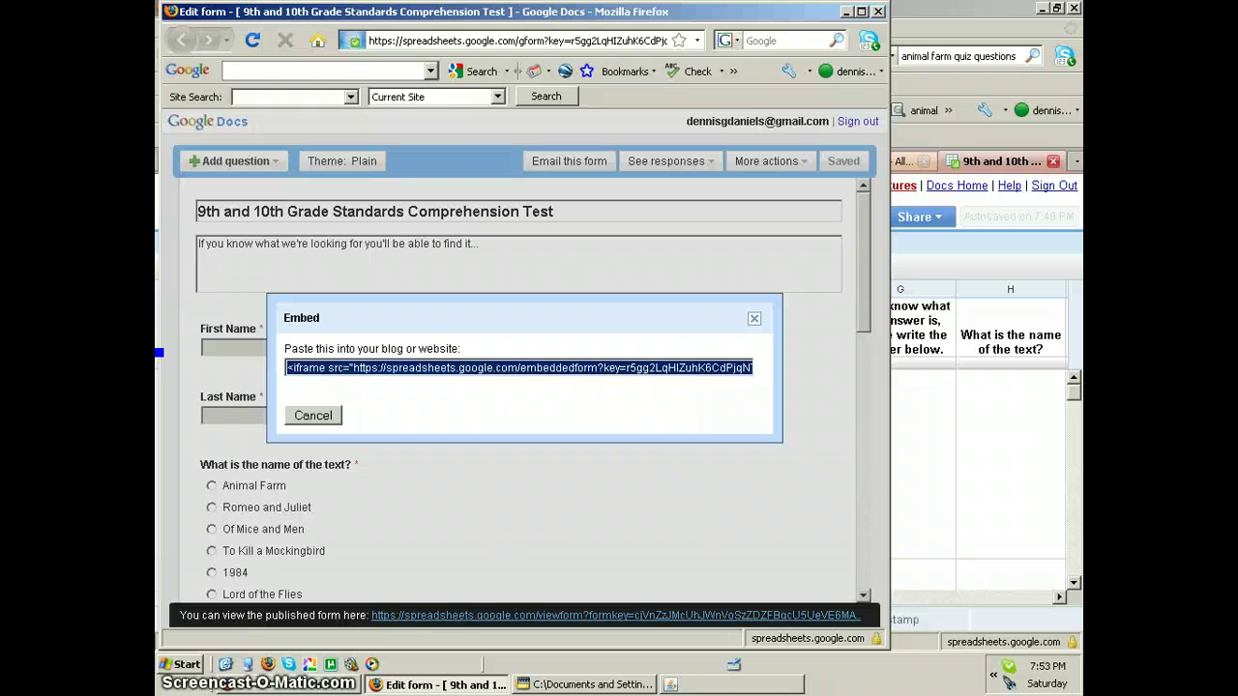
pyautogui.press('Tab')
pyautogui.press('Return')
pyautogui.hotkey('alt', 'Tab')
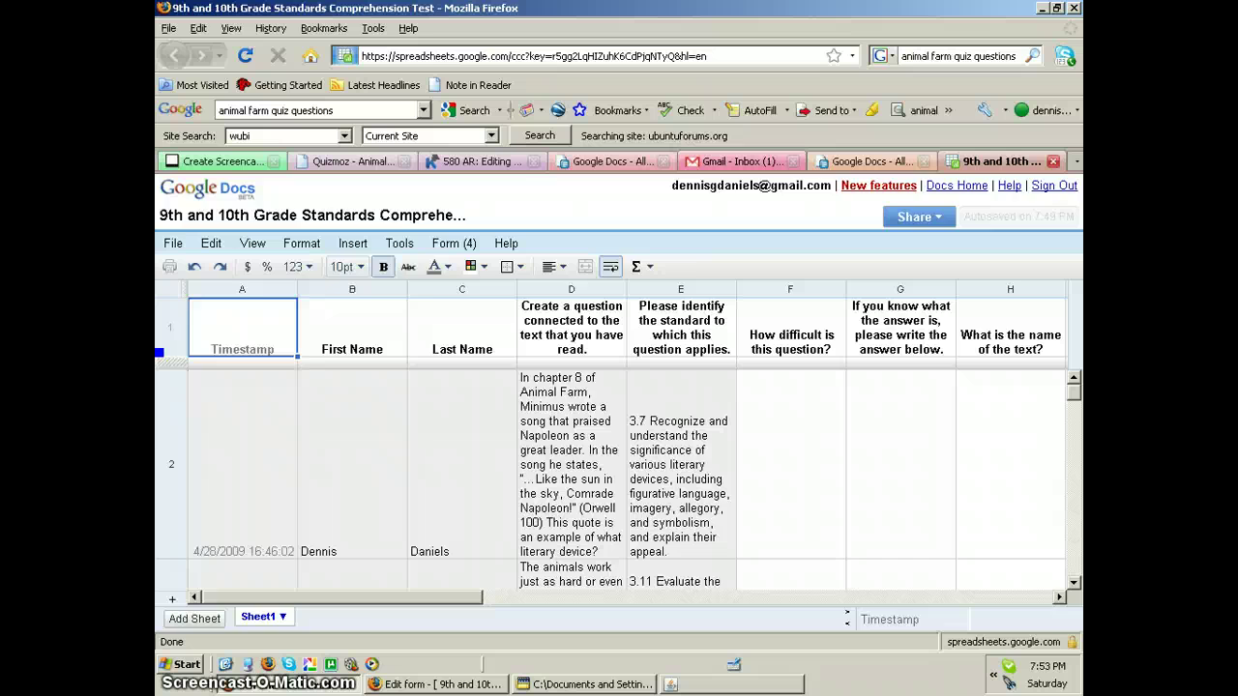
# - Paste the Google Form embed code into the Moodle resource summary
pyautogui.click(479, 162)
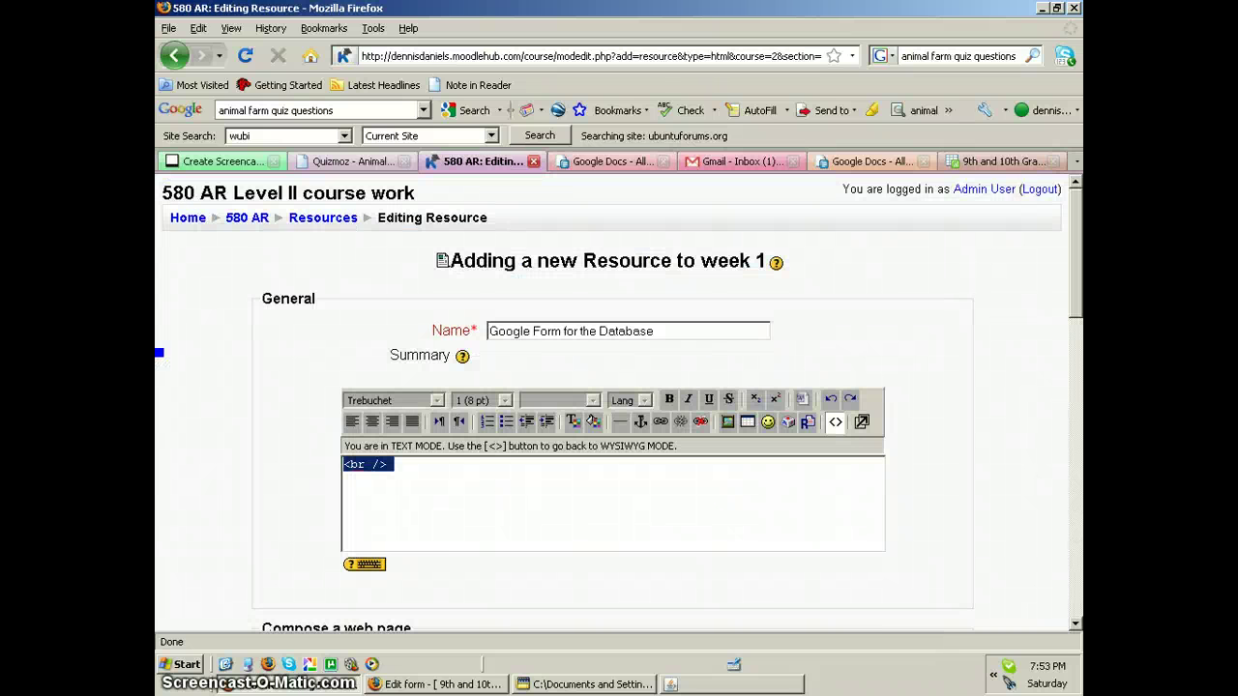
pyautogui.write('<iframe src="https://spreadsheets.google.com/embeddedform?key=r5gg2LqHIZuhK6CdPjqNTyQ" width="500" height="1481" frameborder="0" marginheight="0" marginwidth="0">Loading...</iframe>')
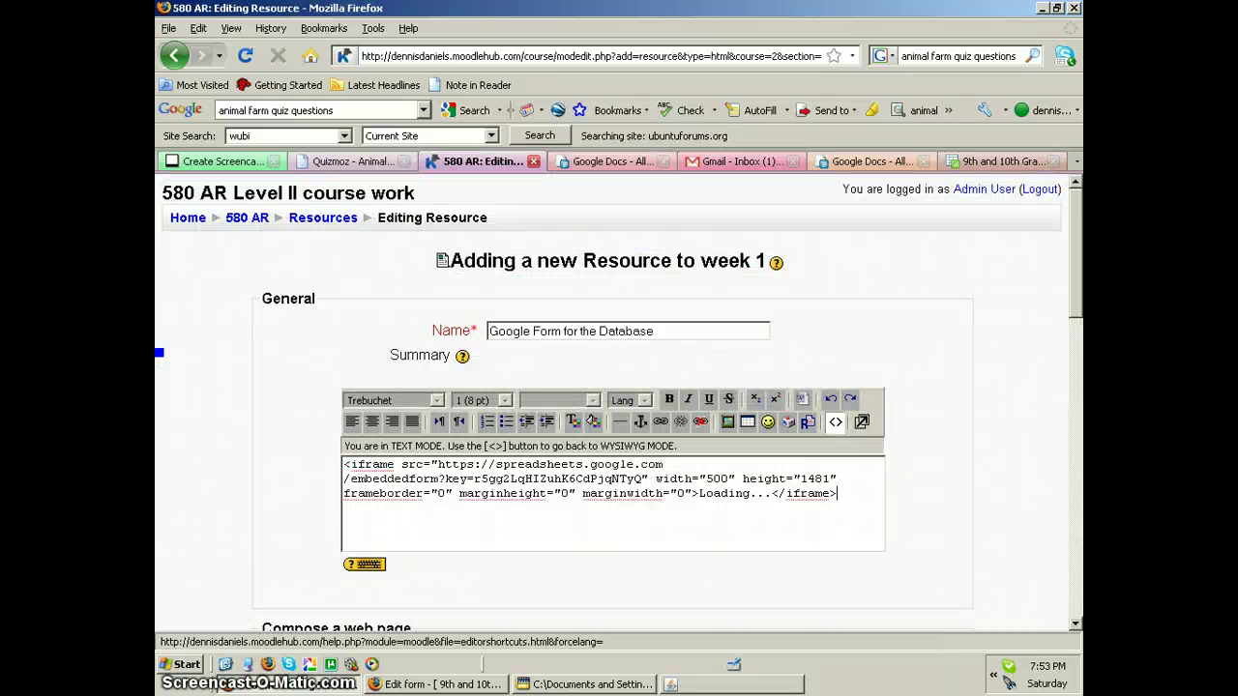
pyautogui.scroll(-2, 619, 406)
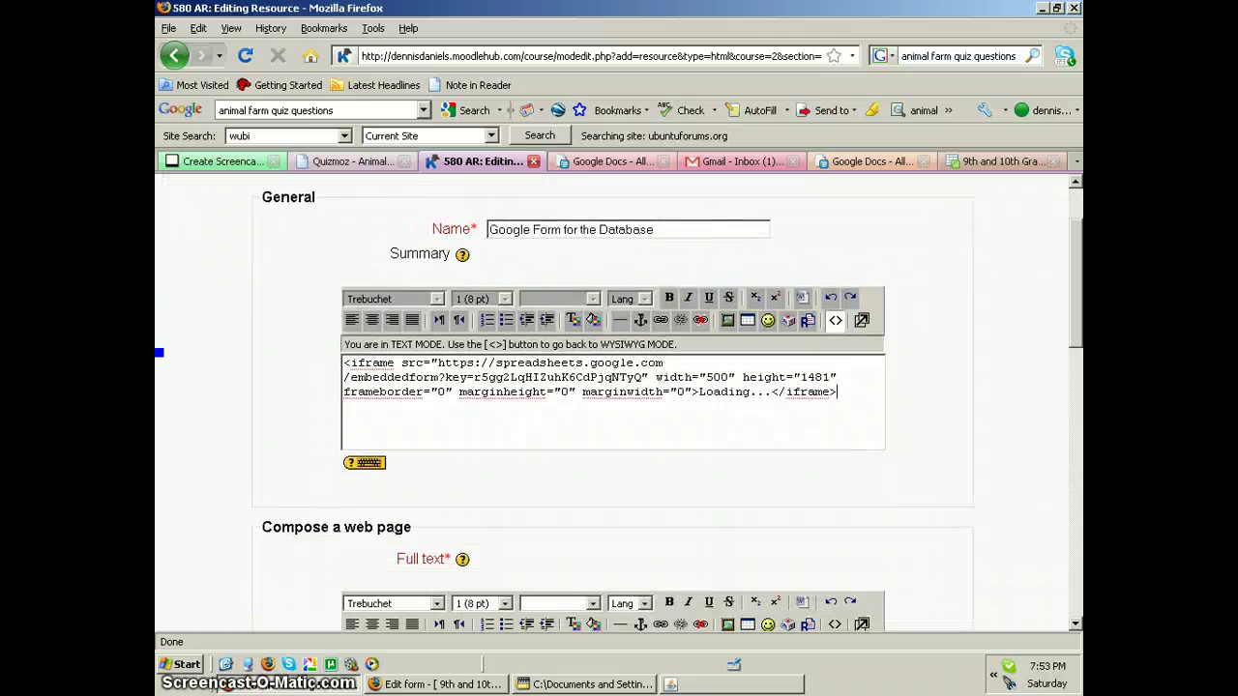
pyautogui.scroll(-3, 619, 406)
pyautogui.scroll(3, 619, 406)
pyautogui.scroll(1, 619, 406)
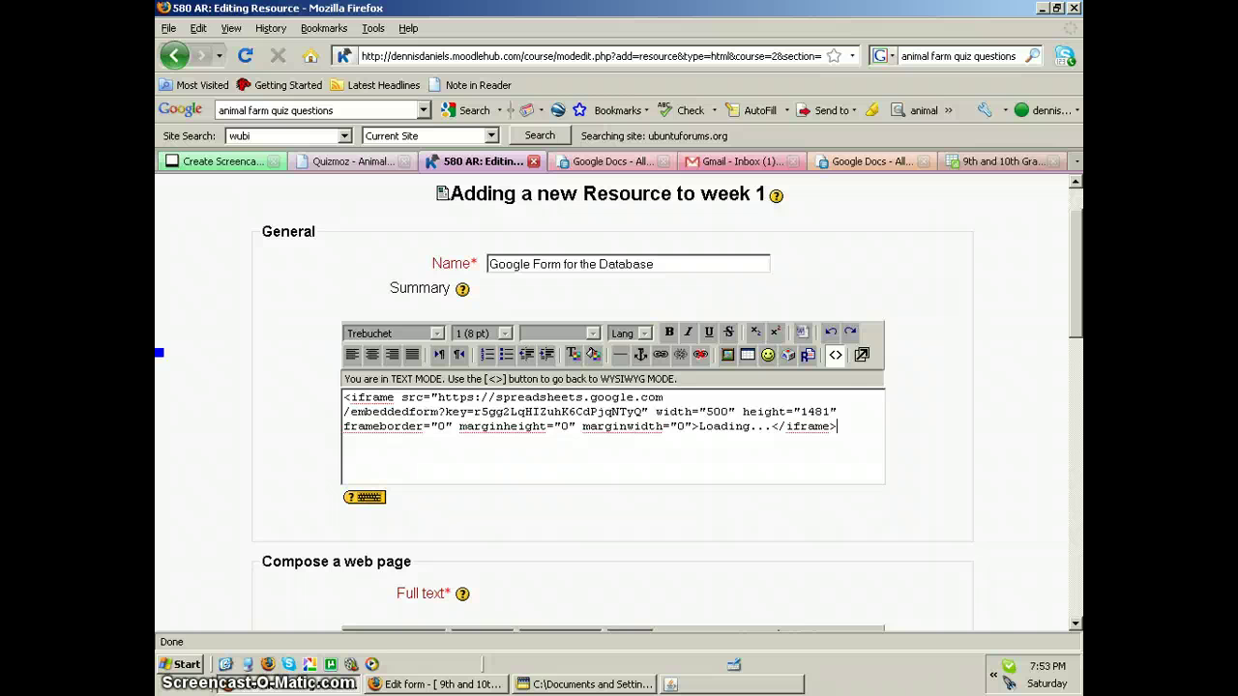
# - Replace the summary's embed code with the placeholder text 'Blah'
pyautogui.moveTo(837, 426); pyautogui.dragTo(344, 397)
pyautogui.hotkey('ctrl', 'c')
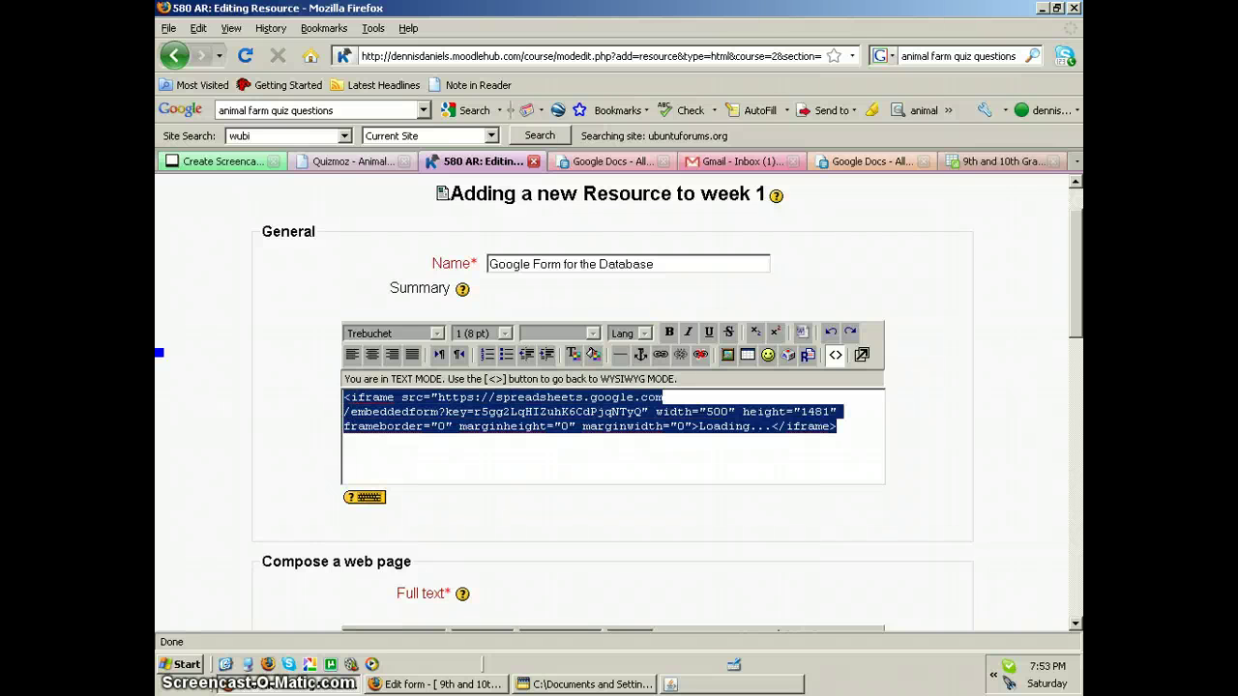
pyautogui.write('Blan')
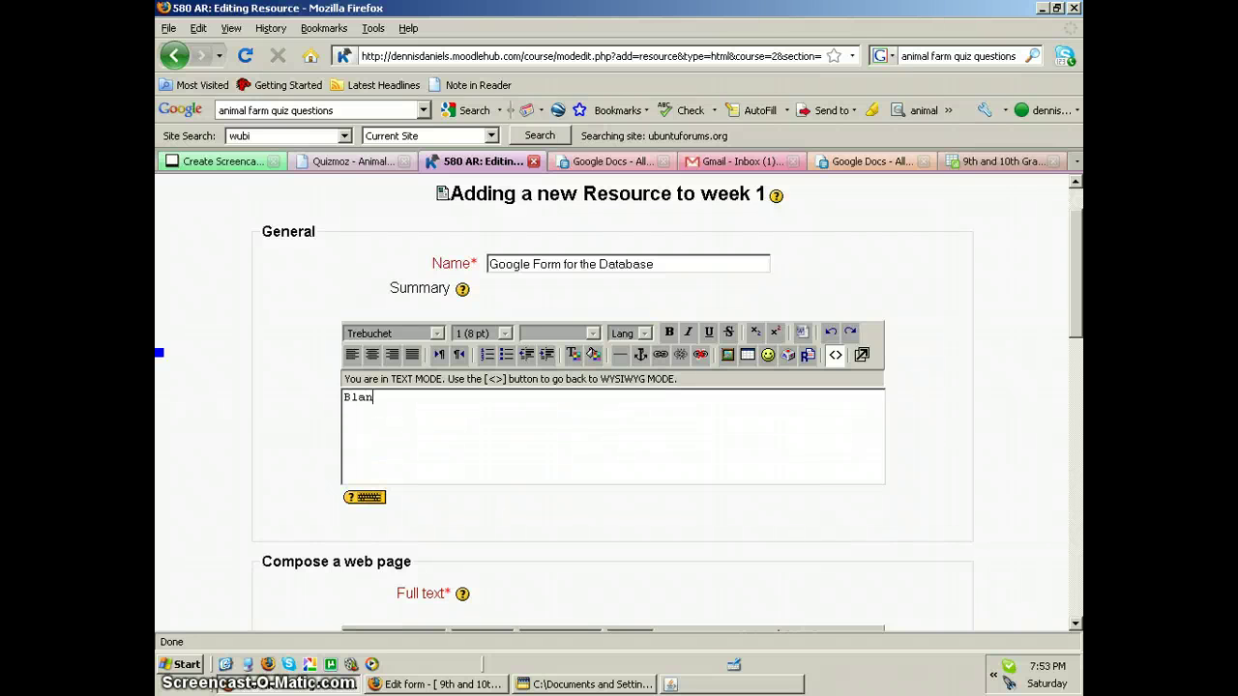
pyautogui.press('BackSpace')
pyautogui.write('h')
pyautogui.press('Tab')
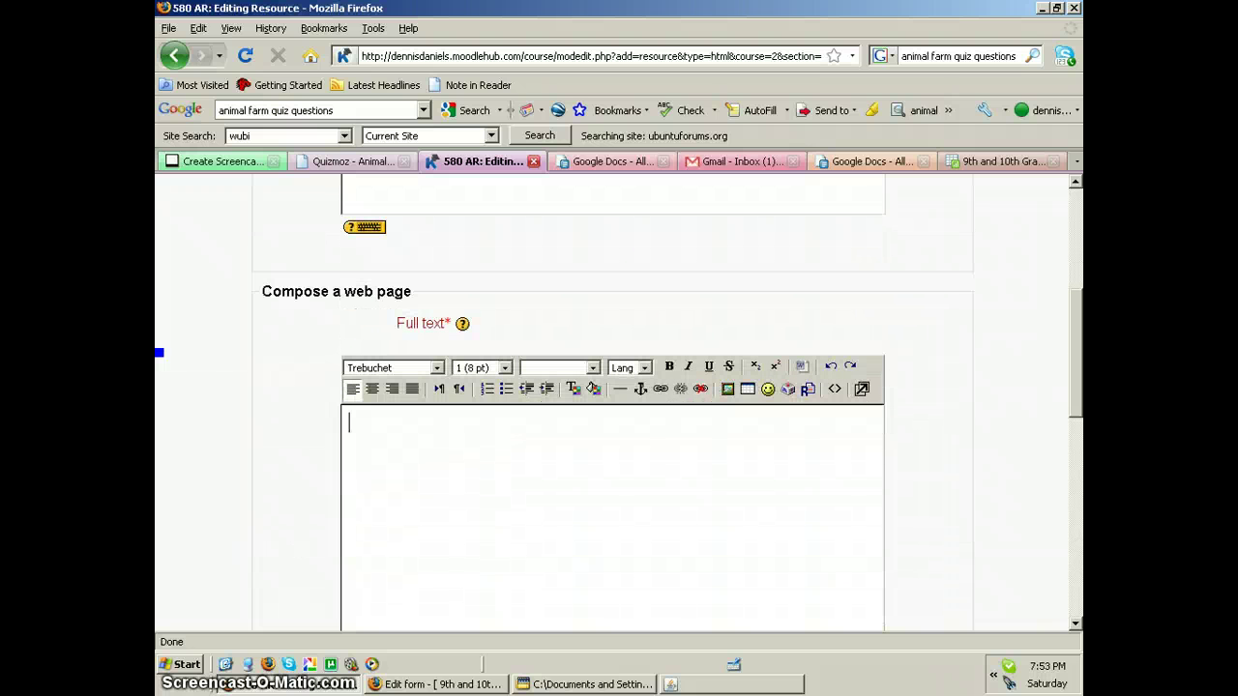
# - Paste the form embed code over the <br /> in the full text's HTML source
pyautogui.click(834, 389)
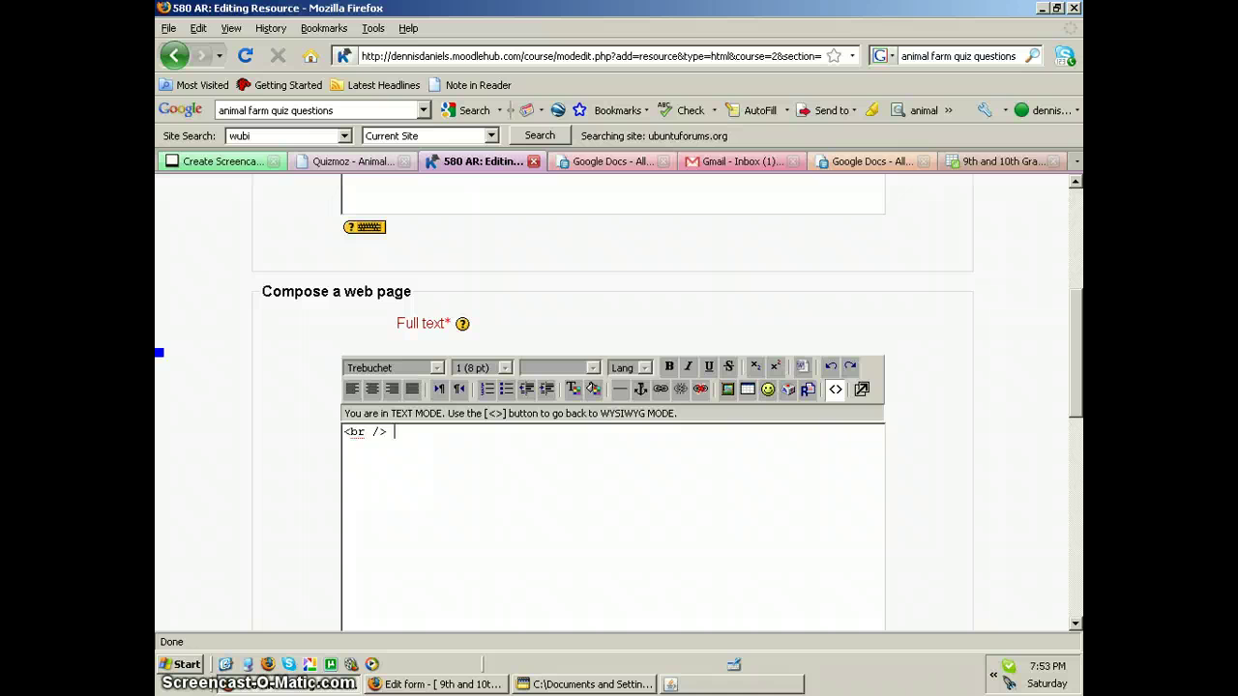
pyautogui.moveTo(393, 431); pyautogui.dragTo(343, 431)
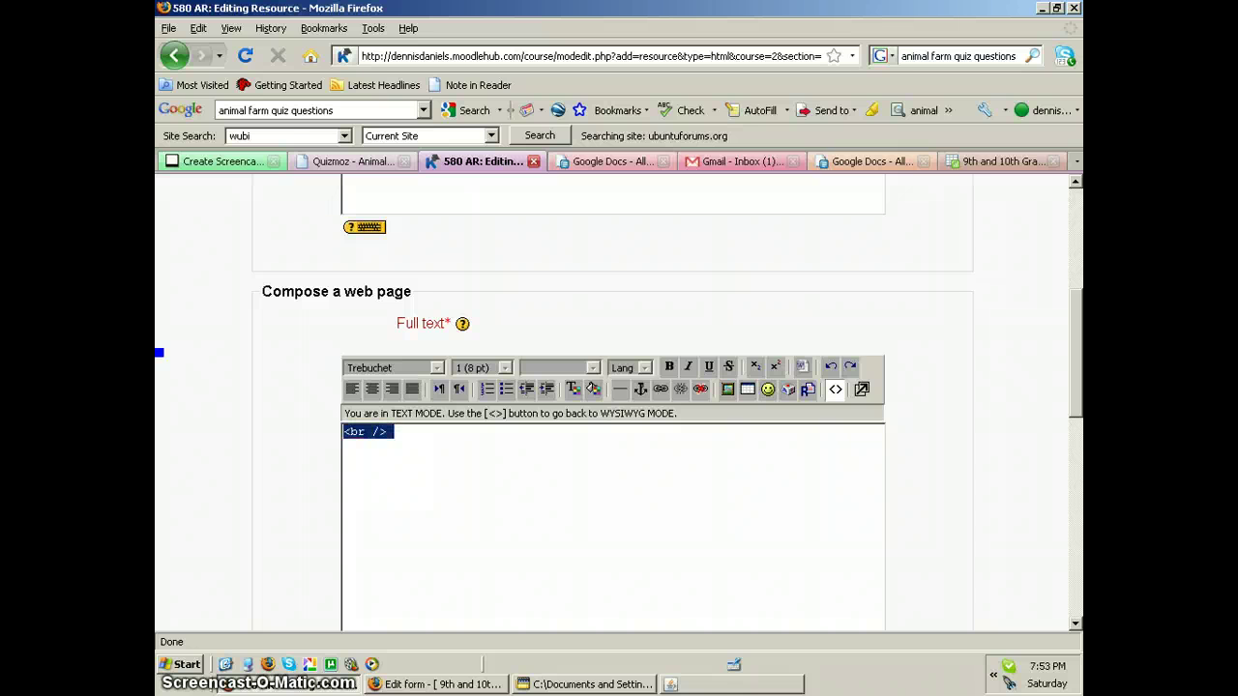
pyautogui.hotkey('ctrl', 'v')
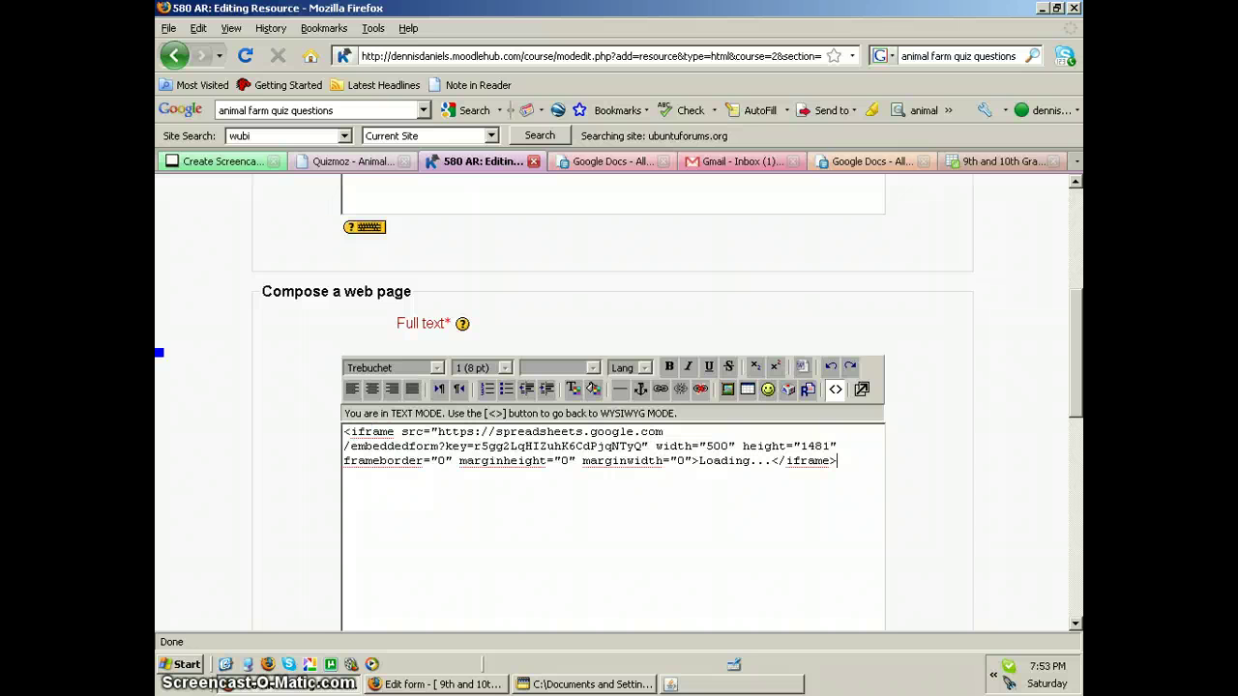
pyautogui.scroll(-3, 619, 406)
pyautogui.scroll(-3, 618, 406)
pyautogui.scroll(-2, 619, 406)
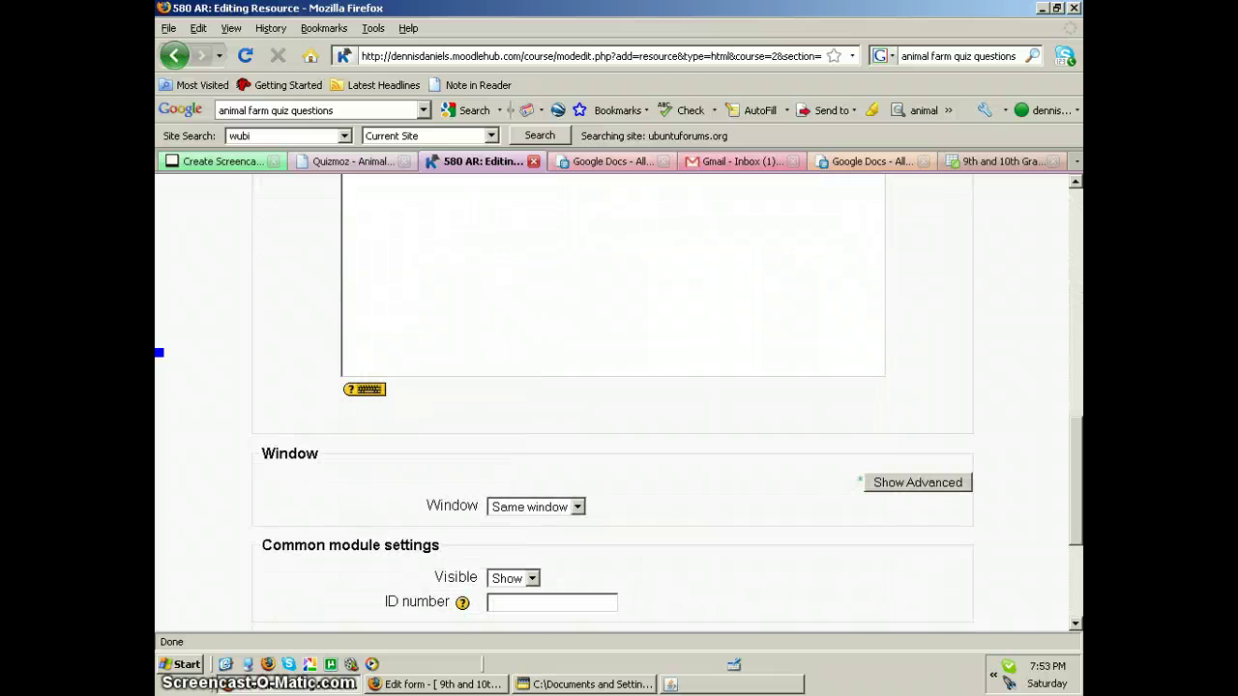
# - Set the page to open in a New window and save, returning to the course
pyautogui.click(536, 507)
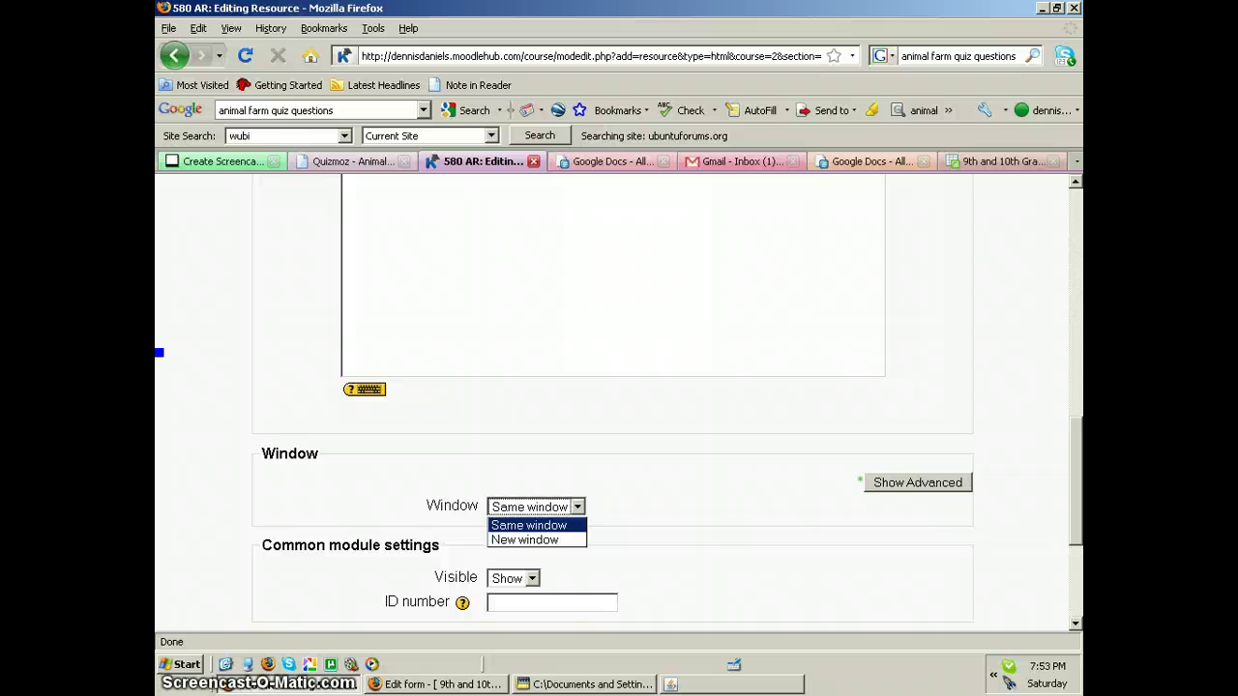
pyautogui.click(522, 539)
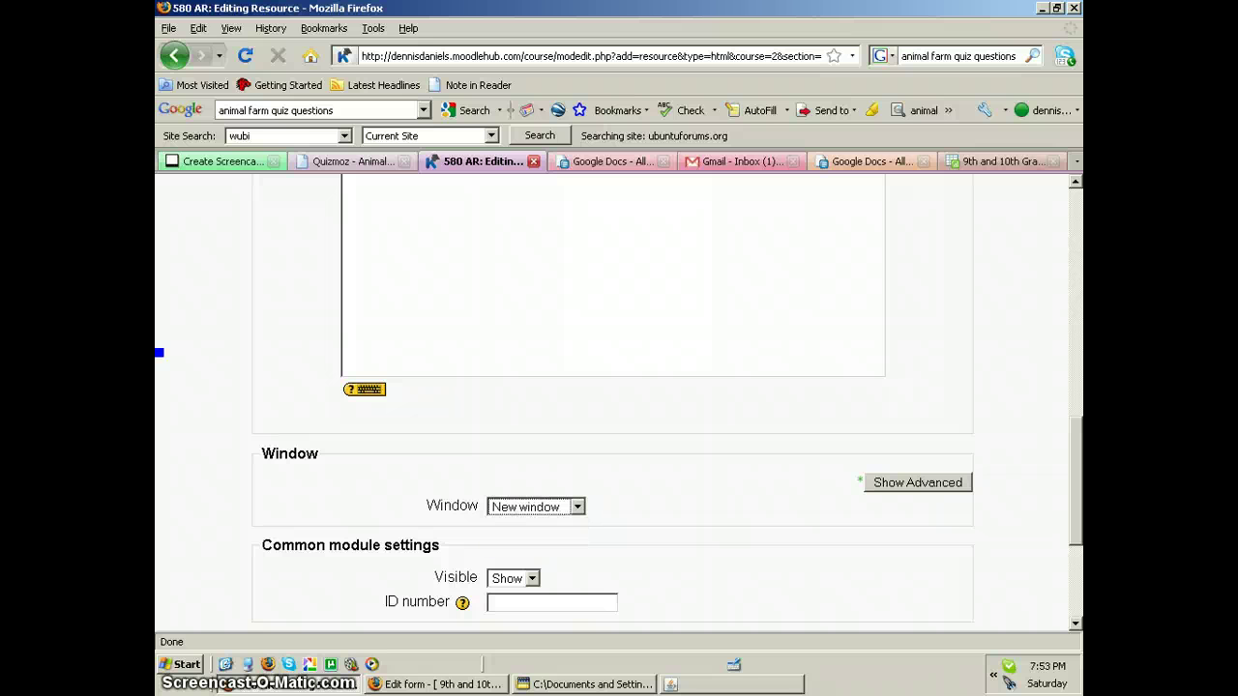
pyautogui.scroll(-3, 619, 406)
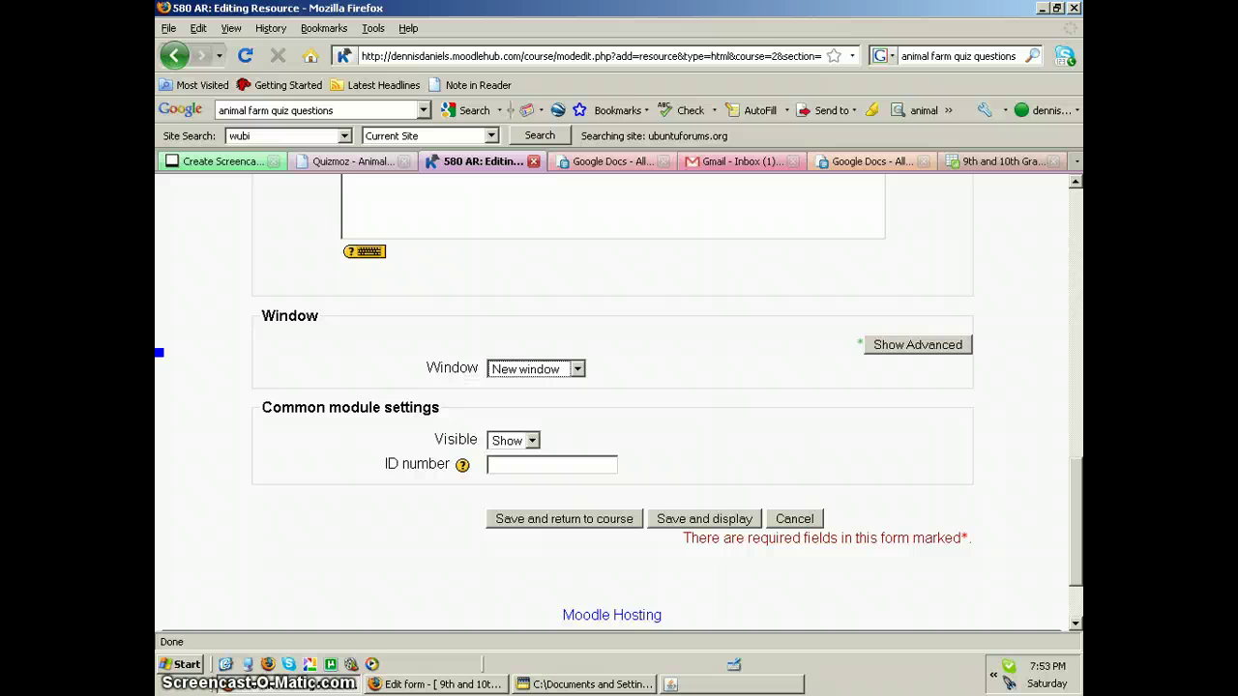
pyautogui.click(564, 518)
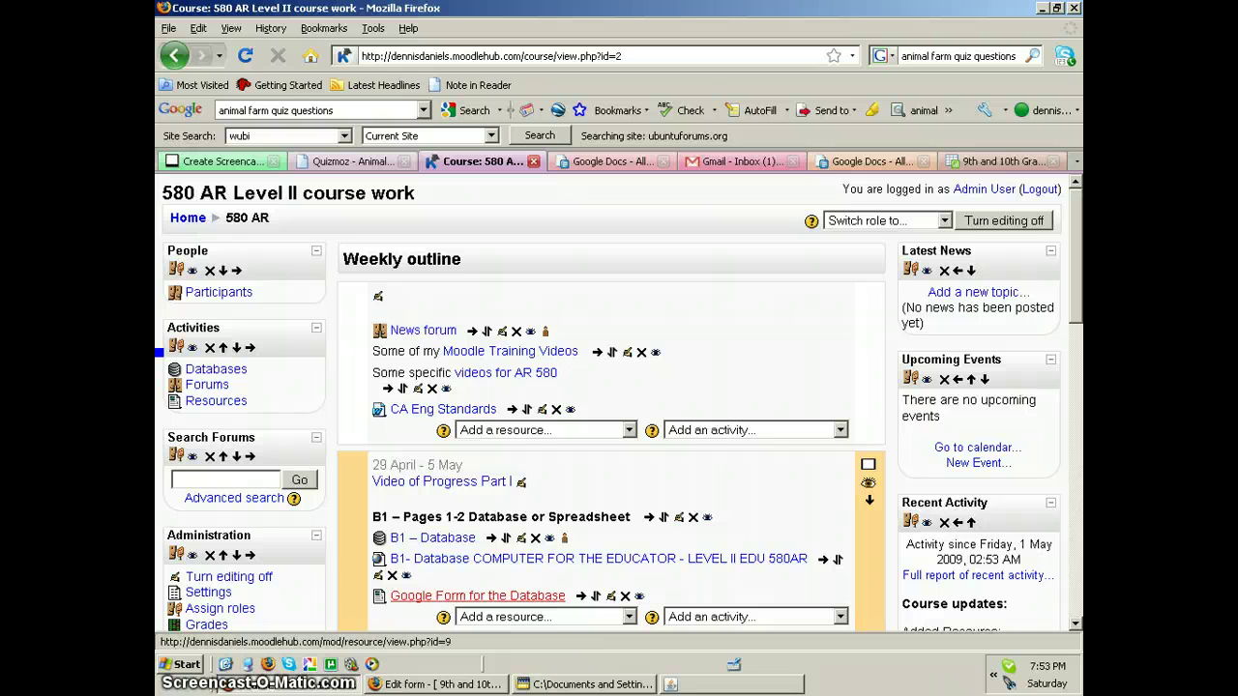
# - Open the Google Form for the Database page and look over the embedded form
pyautogui.click(478, 596)
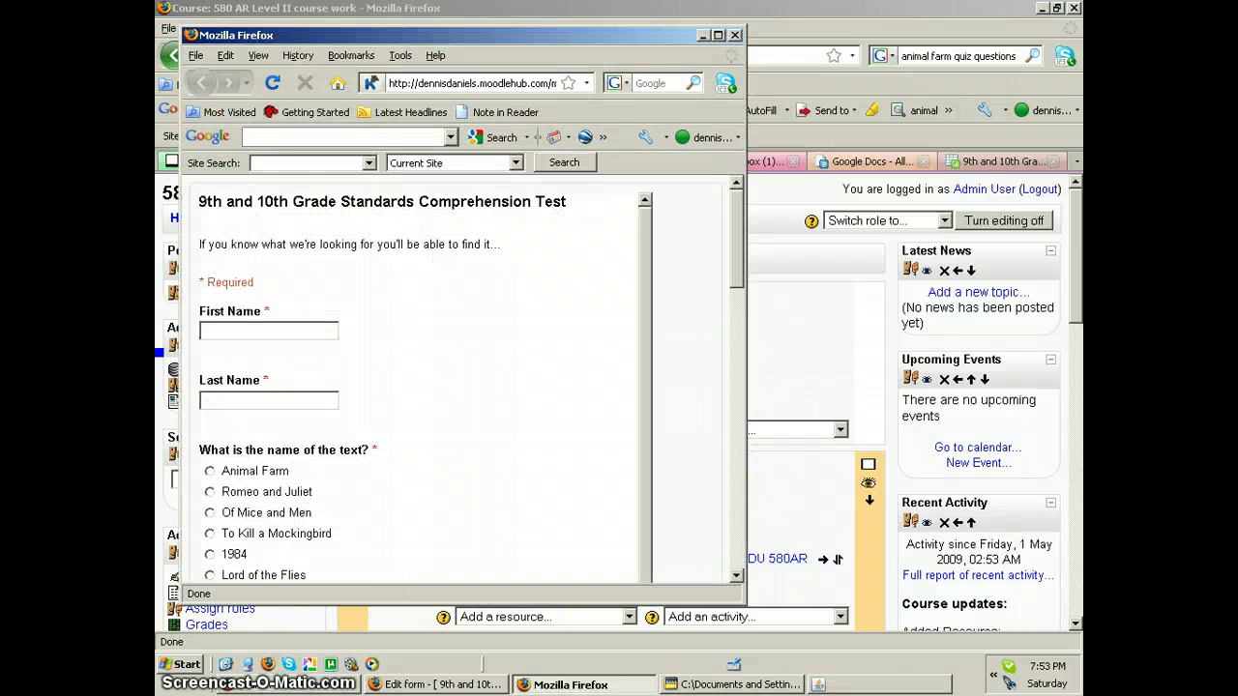
pyautogui.scroll(-2, 387, 387)
pyautogui.scroll(-6, 387, 387)
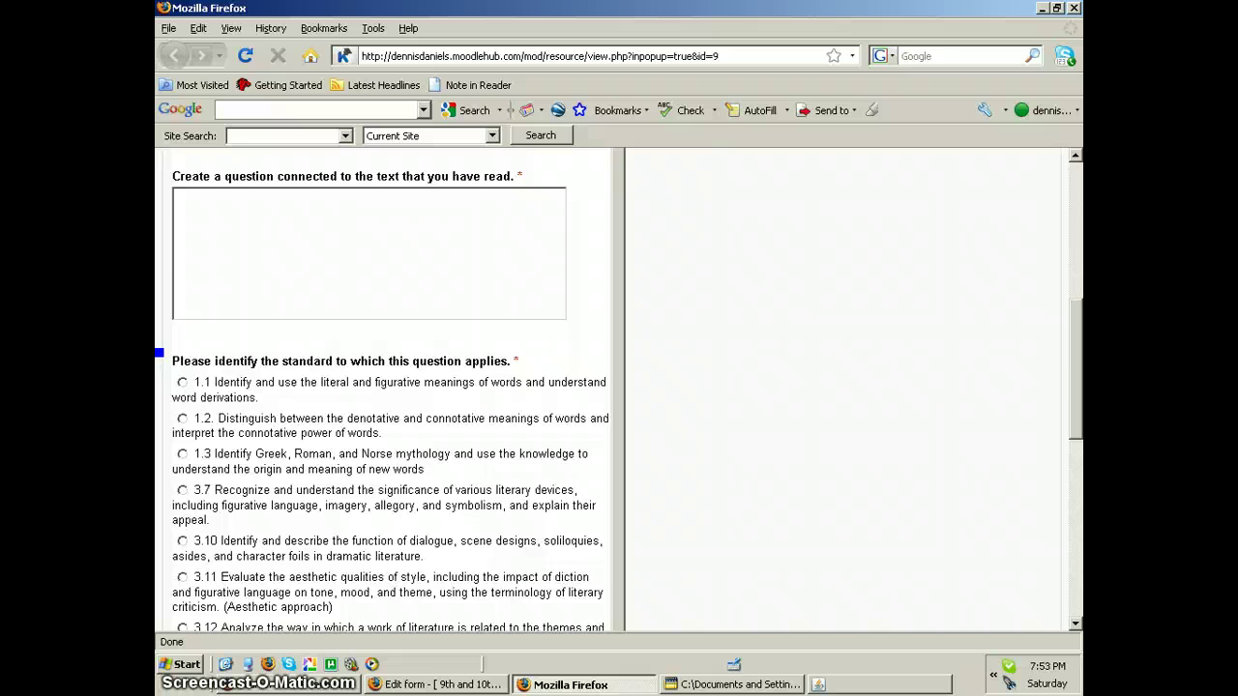
pyautogui.scroll(-5, 387, 387)
pyautogui.scroll(-3, 387, 387)
pyautogui.scroll(3, 387, 386)
pyautogui.scroll(5, 387, 387)
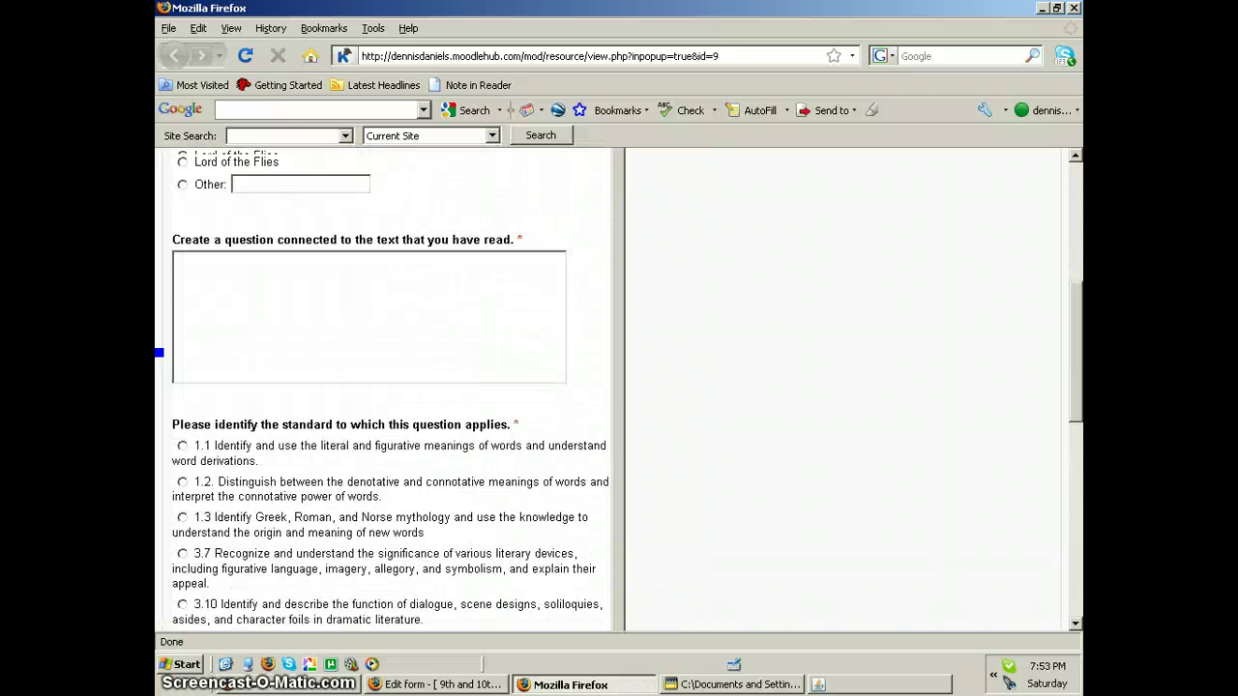
pyautogui.scroll(4, 387, 387)
pyautogui.scroll(3, 387, 387)
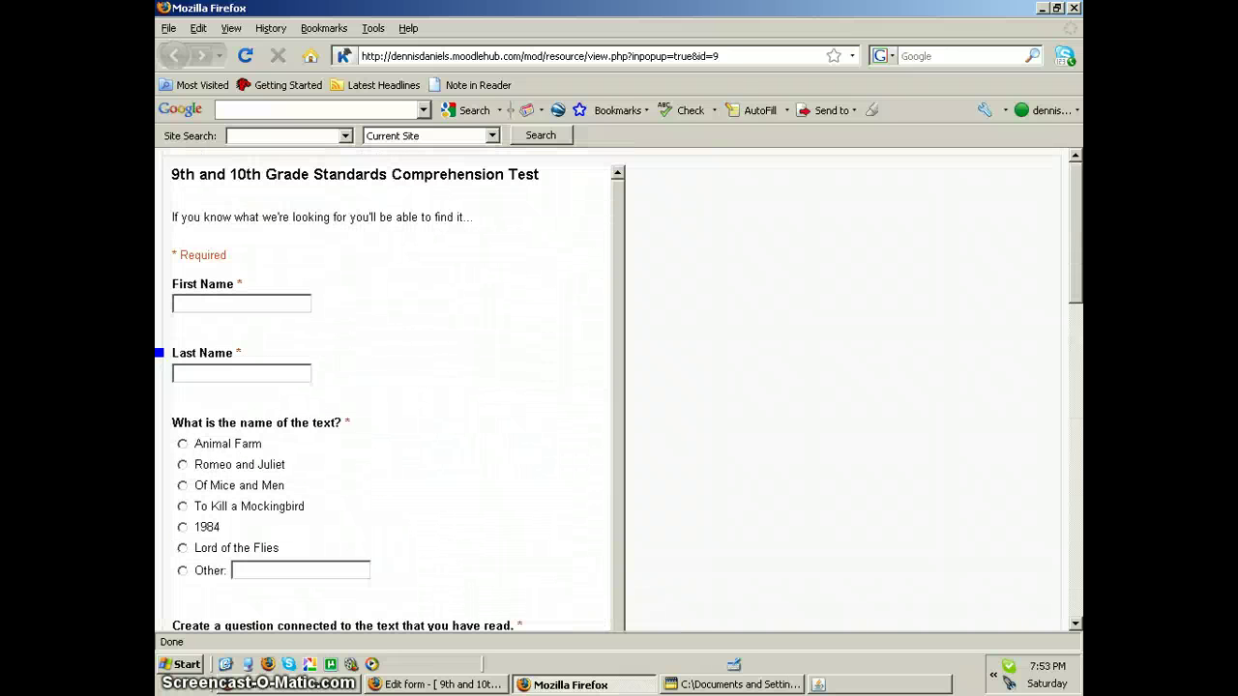
# - Enter 'Test' in the name fields and choose Romeo and Juliet as the text
pyautogui.write('Test')
pyautogui.write('Test')
pyautogui.press('Tab')
pyautogui.press('Down')
pyautogui.scroll(-2, 386, 387)
pyautogui.scroll(-3, 387, 387)
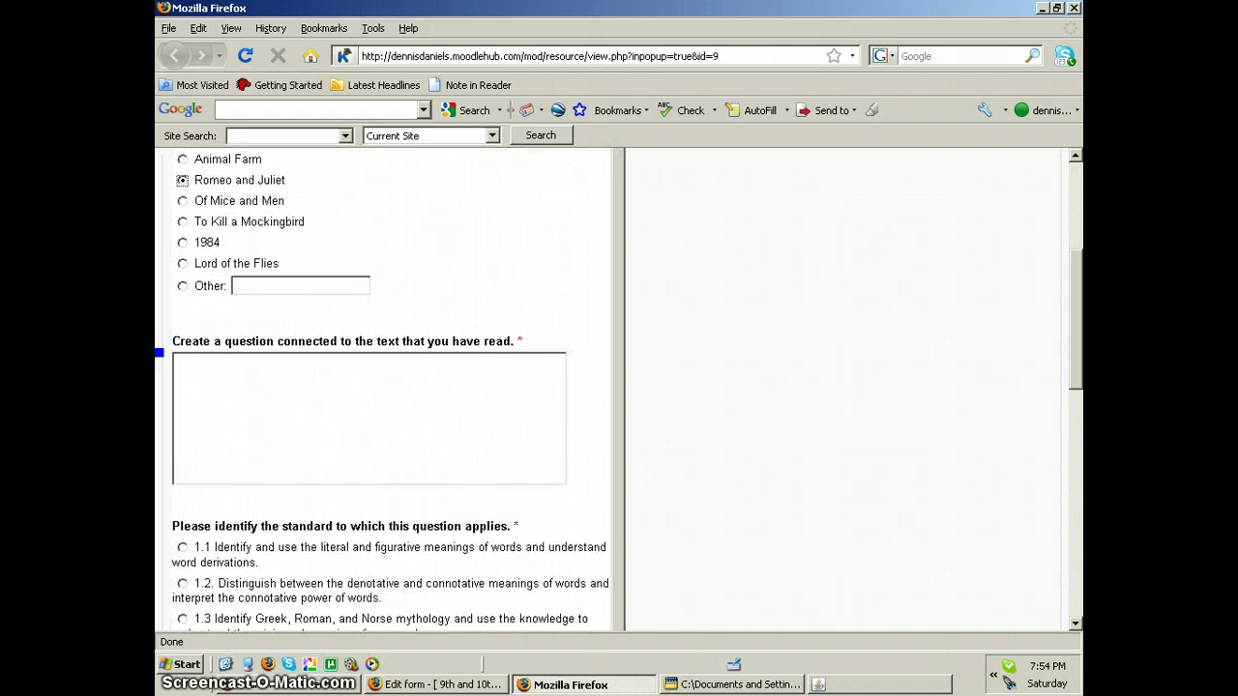
pyautogui.press('Tab')
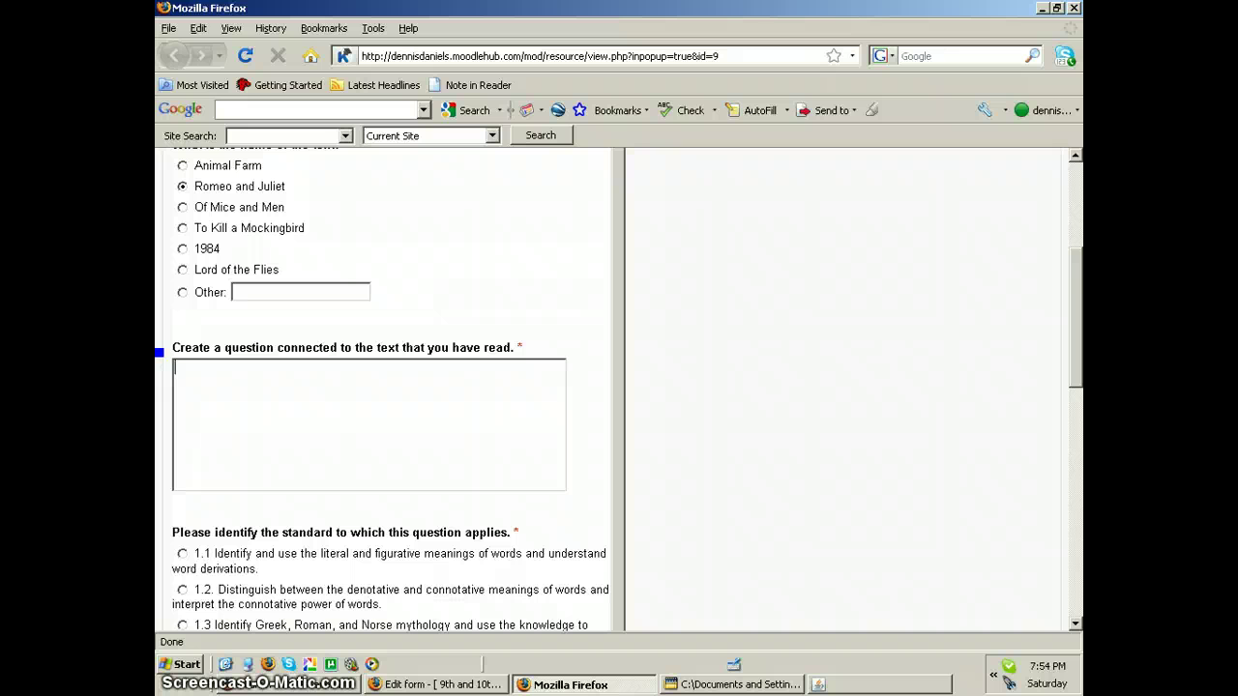
# - Type the question "Romeo's infatuation is characteristic of his immaturity. Explain."
pyautogui.write('Rom')
pyautogui.write("e's")
pyautogui.press('BackSpace')
pyautogui.press('BackSpace')
pyautogui.press('BackSpace')
pyautogui.write('o')
pyautogui.write("'s infatu")
pyautogui.write('ation ')
pyautogui.write('is charat')
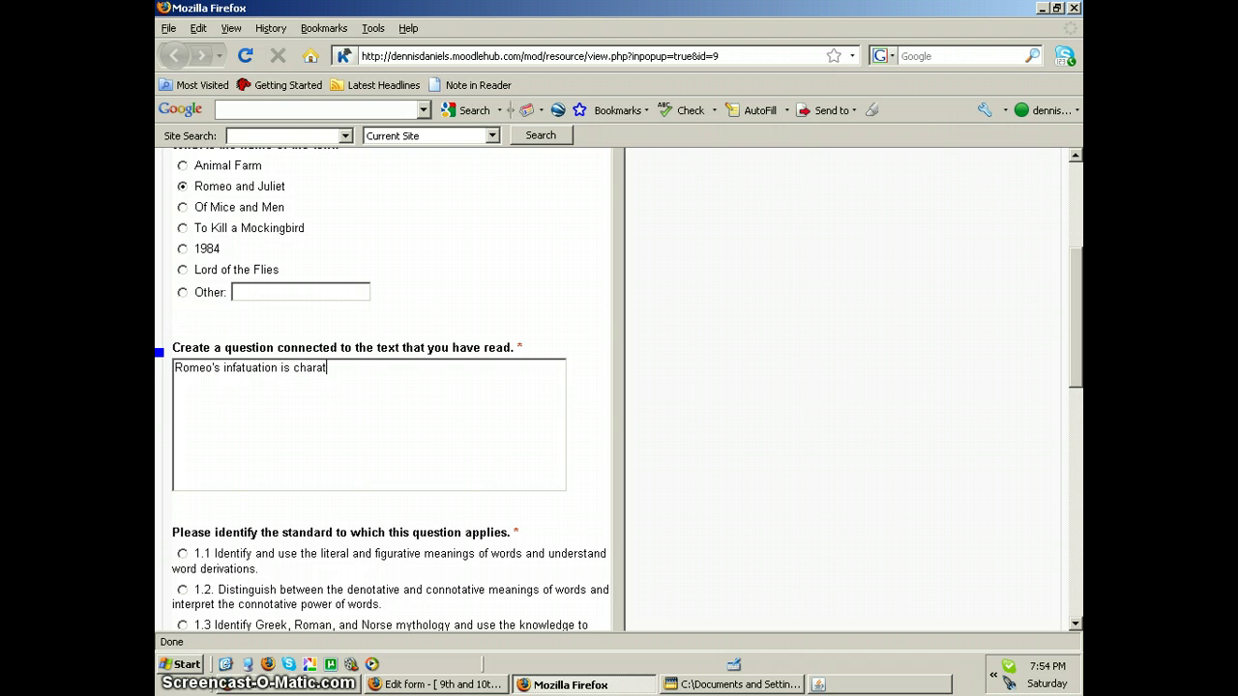
pyautogui.press('BackSpace')
pyautogui.write('cteristi')
pyautogui.write('c of h')
pyautogui.write('is imma')
pyautogui.write('turiyt')
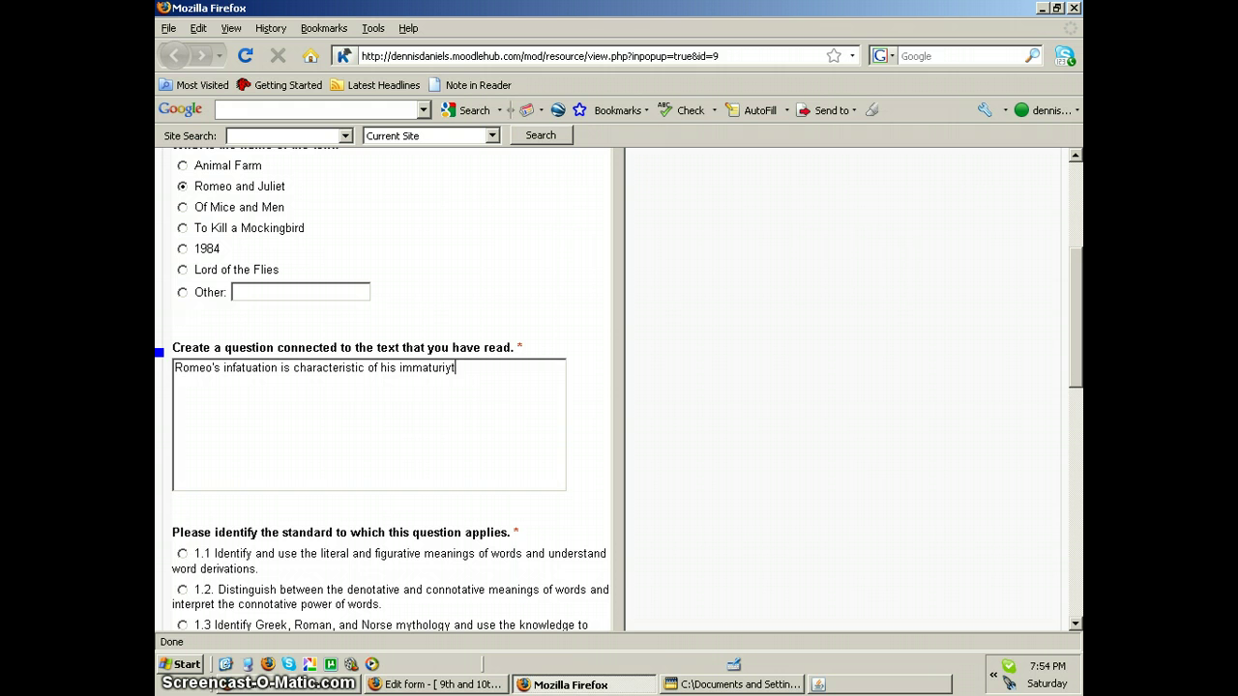
pyautogui.press('BackSpace')
pyautogui.press('BackSpace')
pyautogui.write('ty. Epl')
pyautogui.press('BackSpace')
pyautogui.write('xp')
pyautogui.press('BackSpace')
pyautogui.write('plain')
pyautogui.write('.')
# - Choose Other as the standard and enter 'Characterization and traits'
pyautogui.scroll(-1, 386, 387)
pyautogui.scroll(-2, 387, 387)
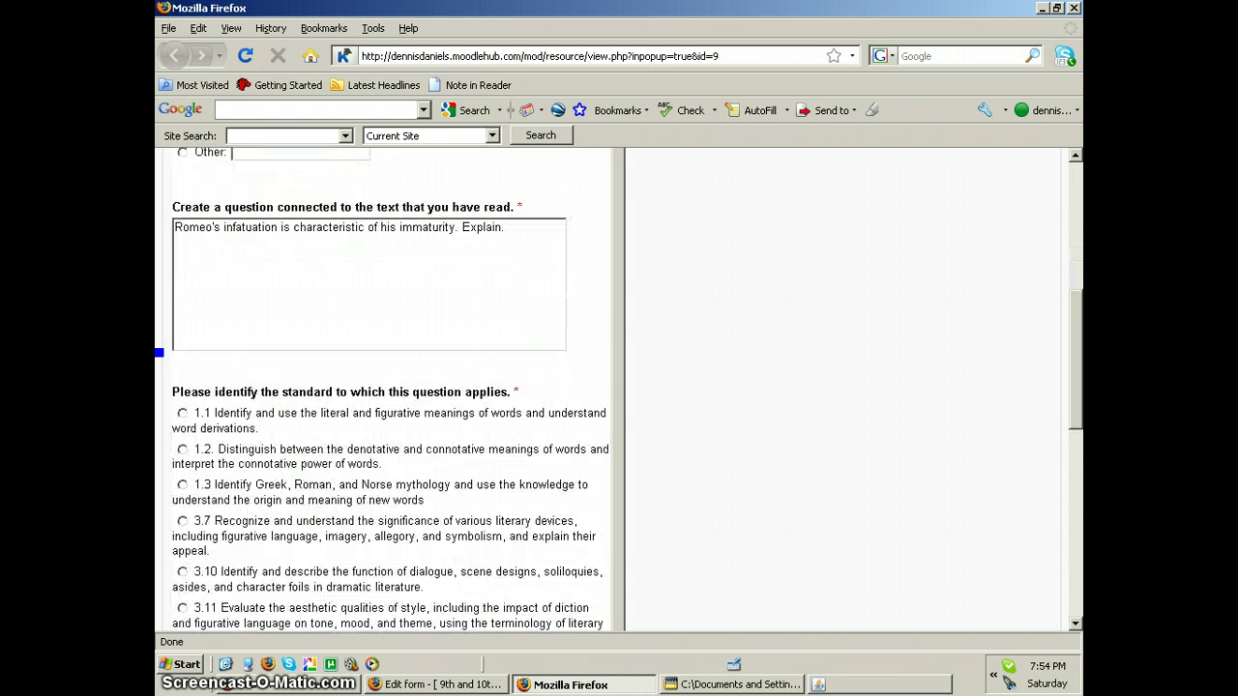
pyautogui.scroll(-1, 387, 387)
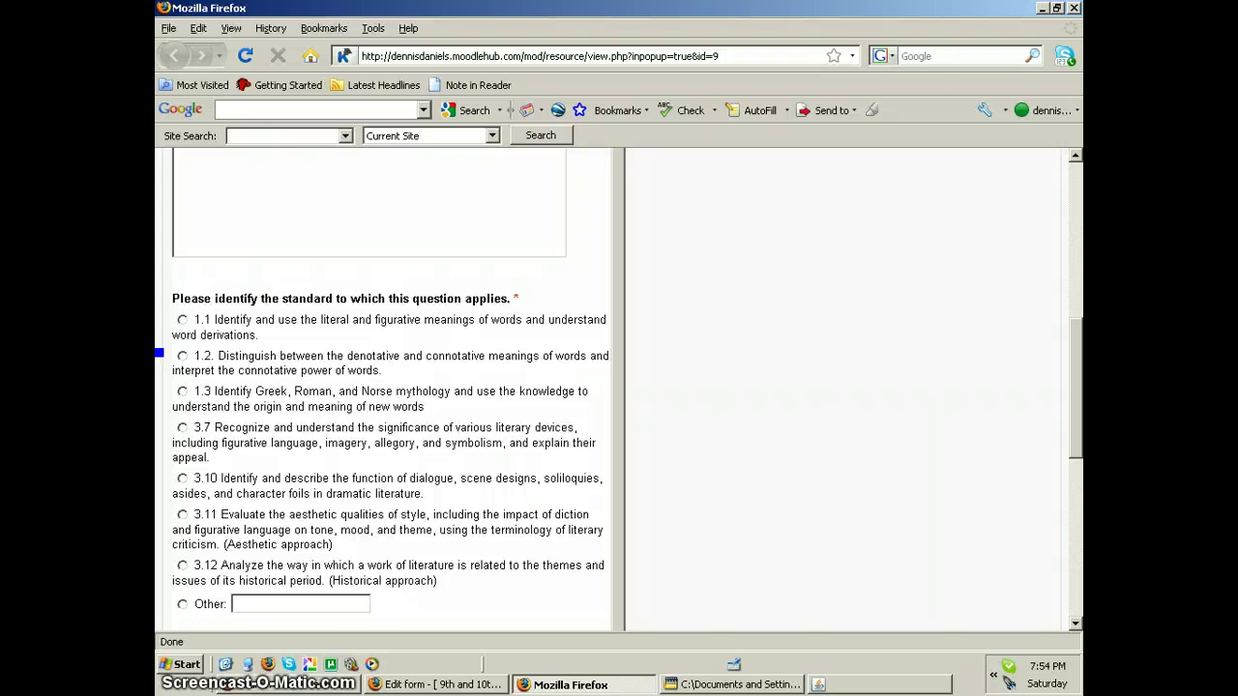
pyautogui.scroll(-1, 386, 387)
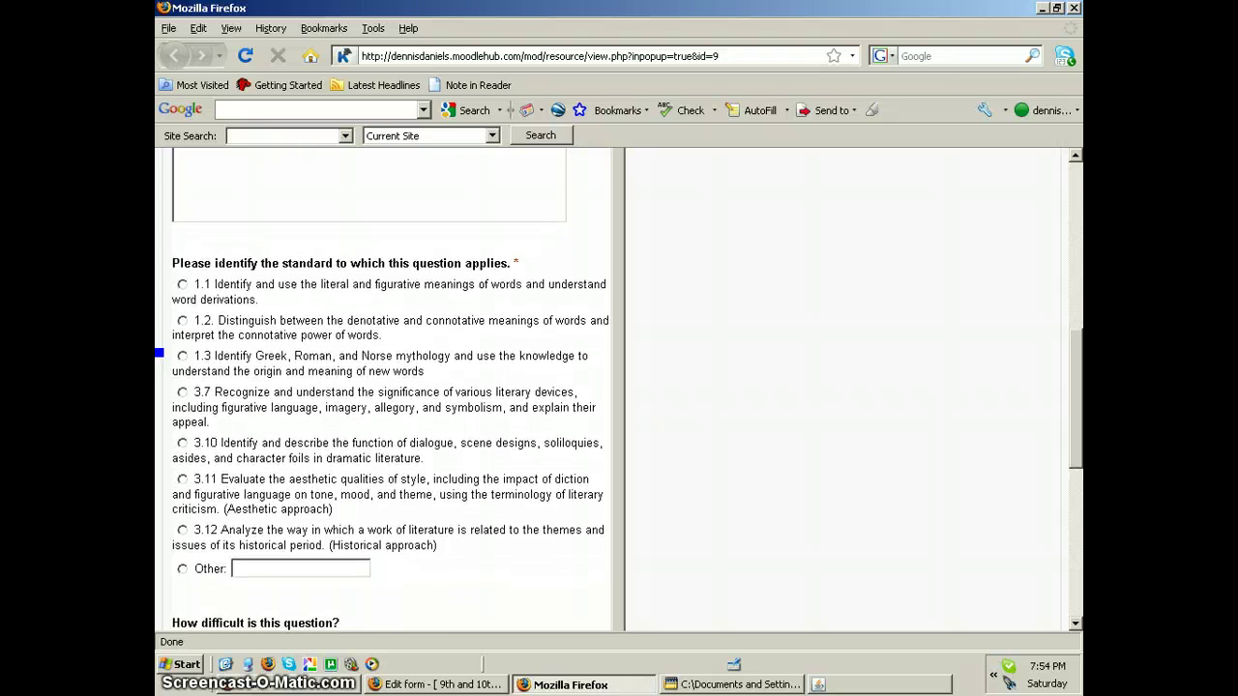
pyautogui.scroll(-1, 386, 386)
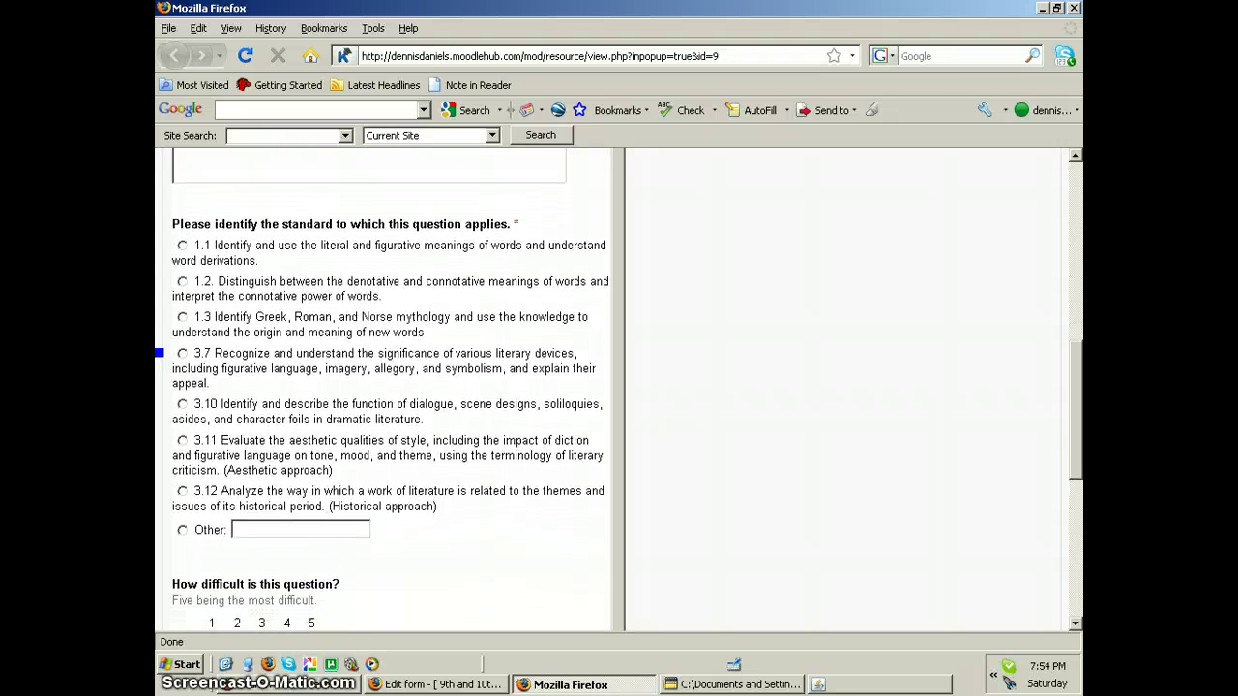
pyautogui.scroll(-1, 387, 387)
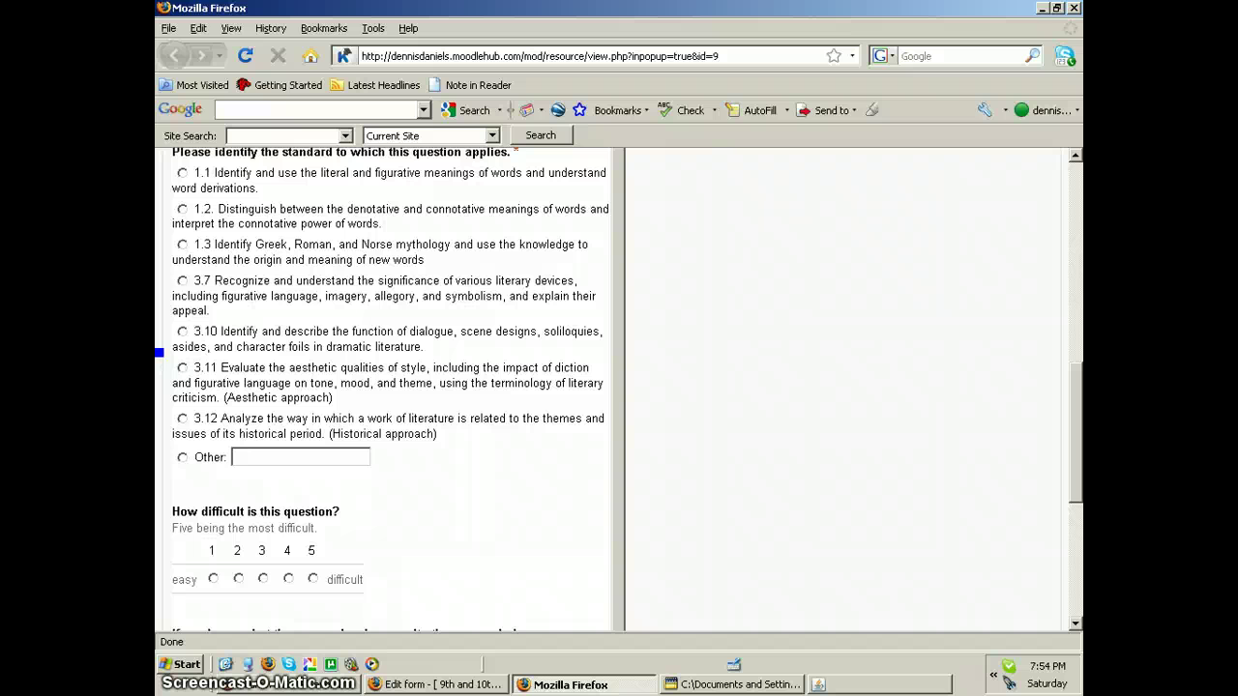
pyautogui.click(182, 458)
pyautogui.press('Tab')
pyautogui.write('Char')
pyautogui.write('acter')
pyautogui.write('izatin')
pyautogui.press('BackSpace')
pyautogui.write('on and tra')
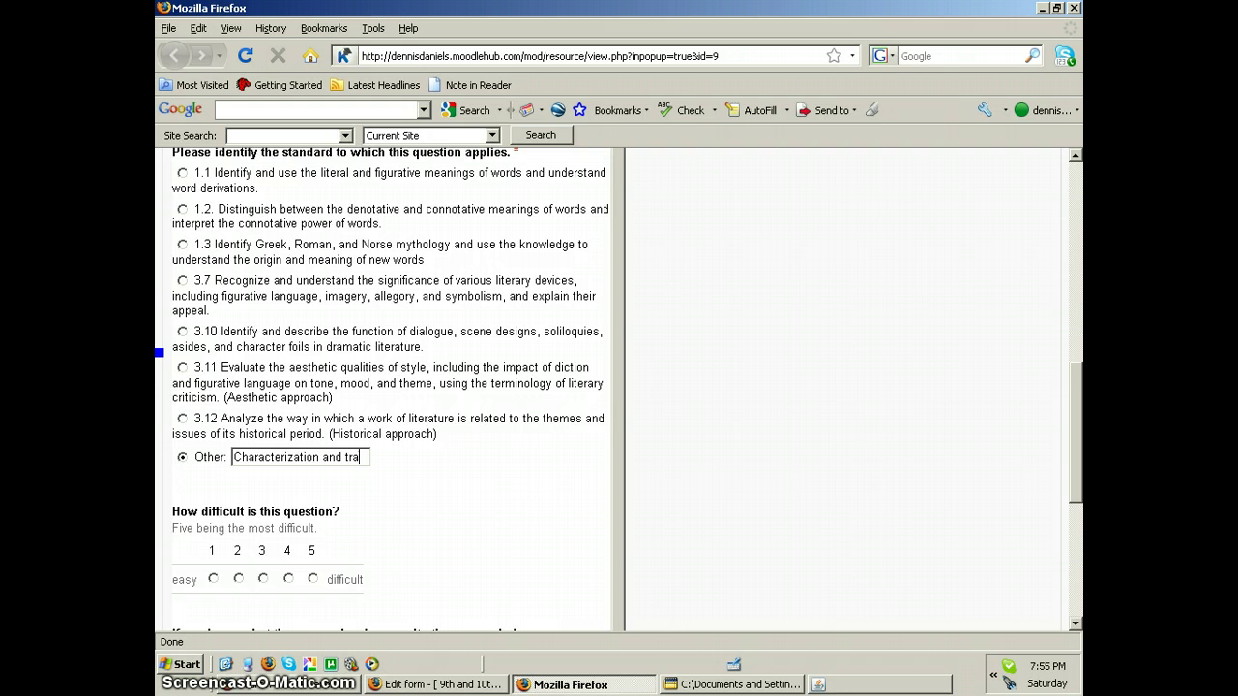
pyautogui.write('its')
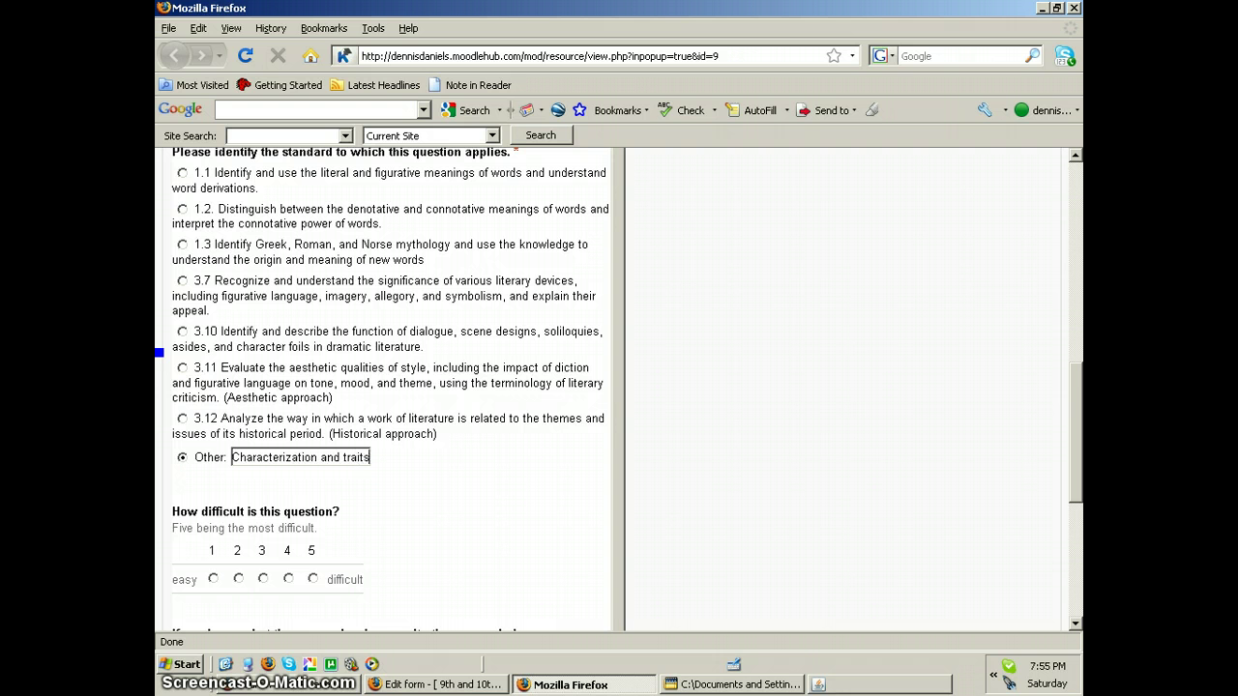
# - Rate difficulty 3, answer 'Blah', and submit the test response
pyautogui.click(262, 578)
pyautogui.scroll(-4, 387, 387)
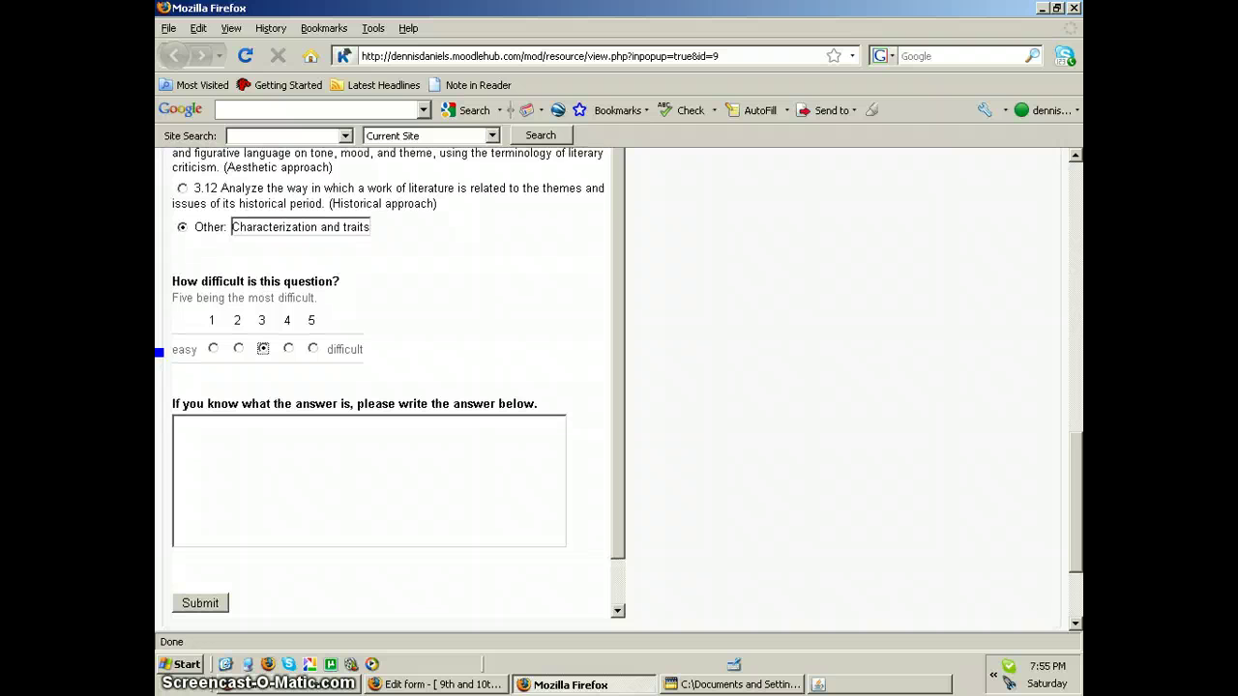
pyautogui.press('Tab')
pyautogui.write('Bla')
pyautogui.write('h')
pyautogui.press('Tab')
pyautogui.press('Return')
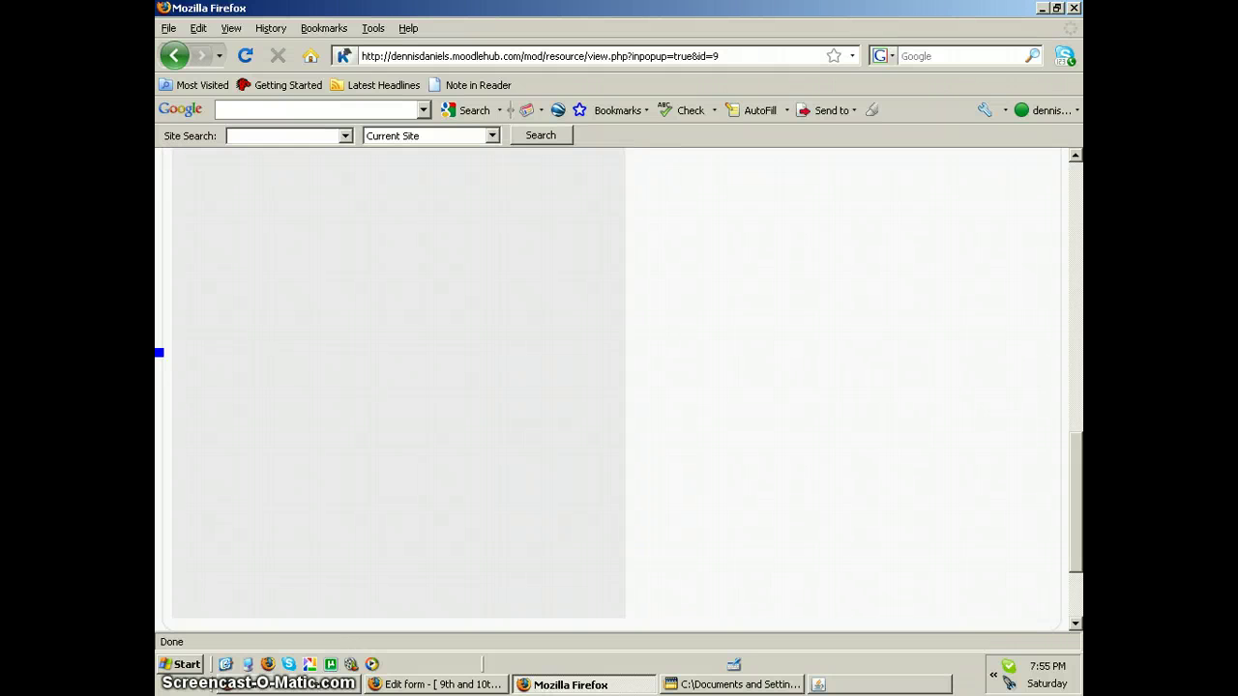
# - Reopen the comprehension test spreadsheet from Docs Home and scroll to the new row 6 Test entry
pyautogui.hotkey('alt', 'Tab')
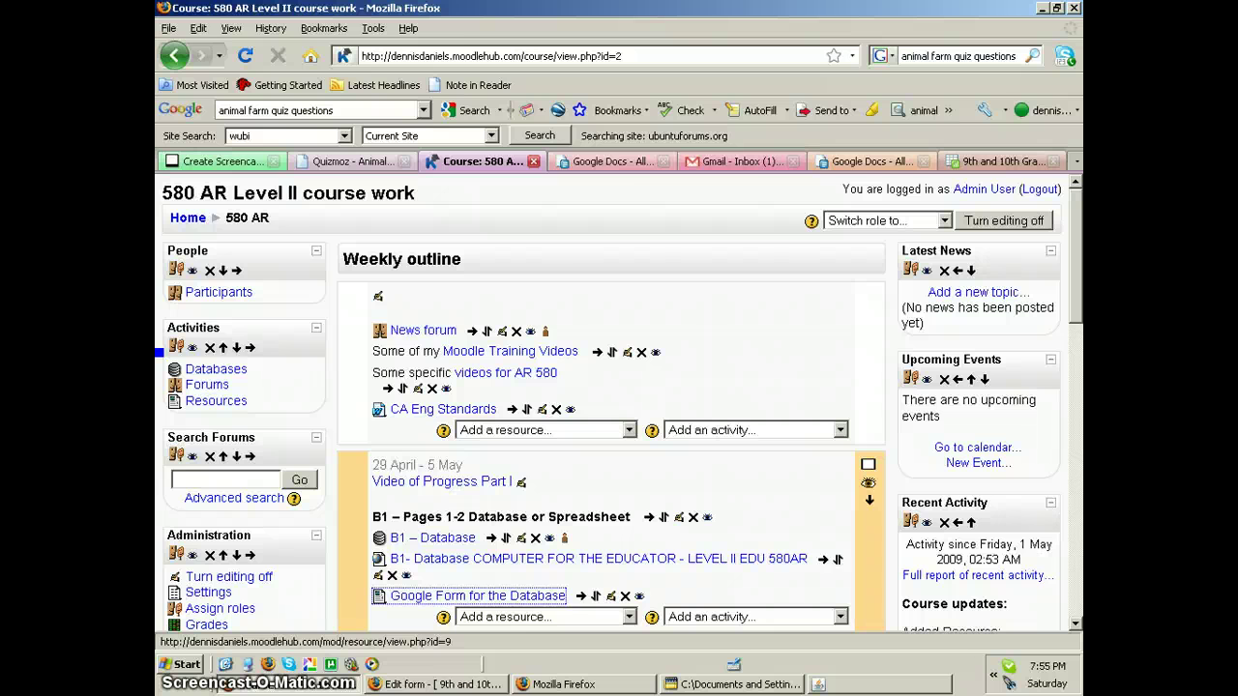
pyautogui.hotkey('ctrl', '9')
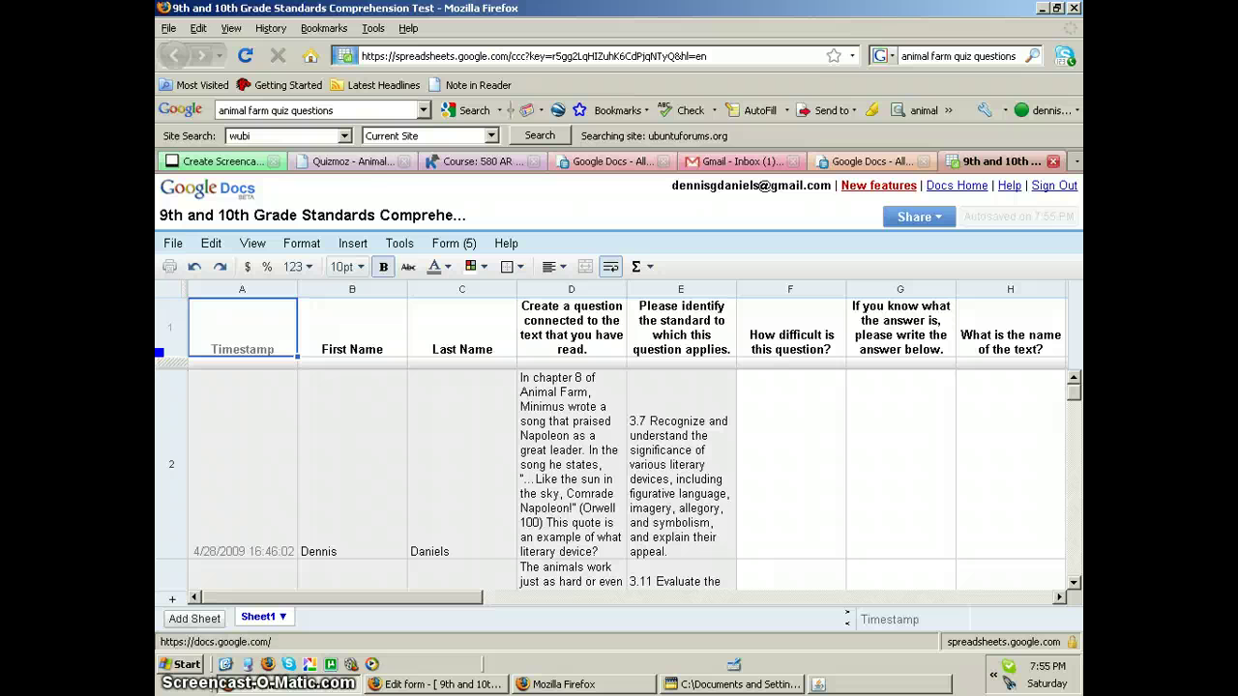
pyautogui.click(207, 188)
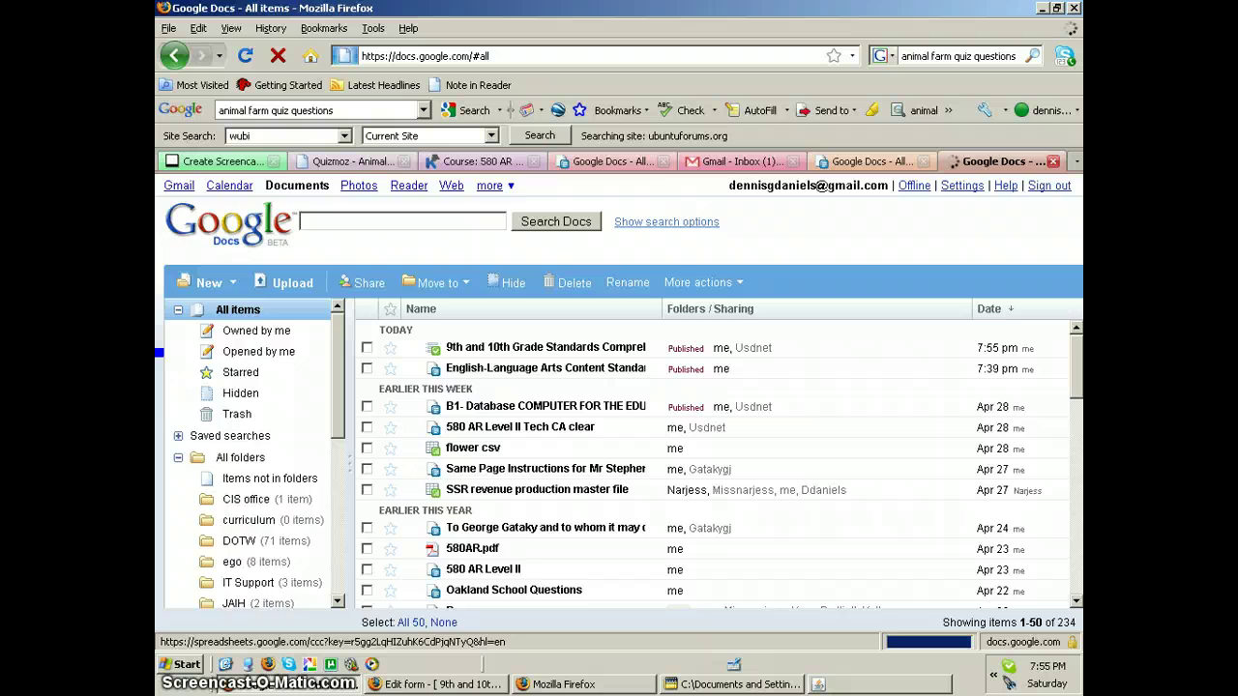
pyautogui.click(546, 348)
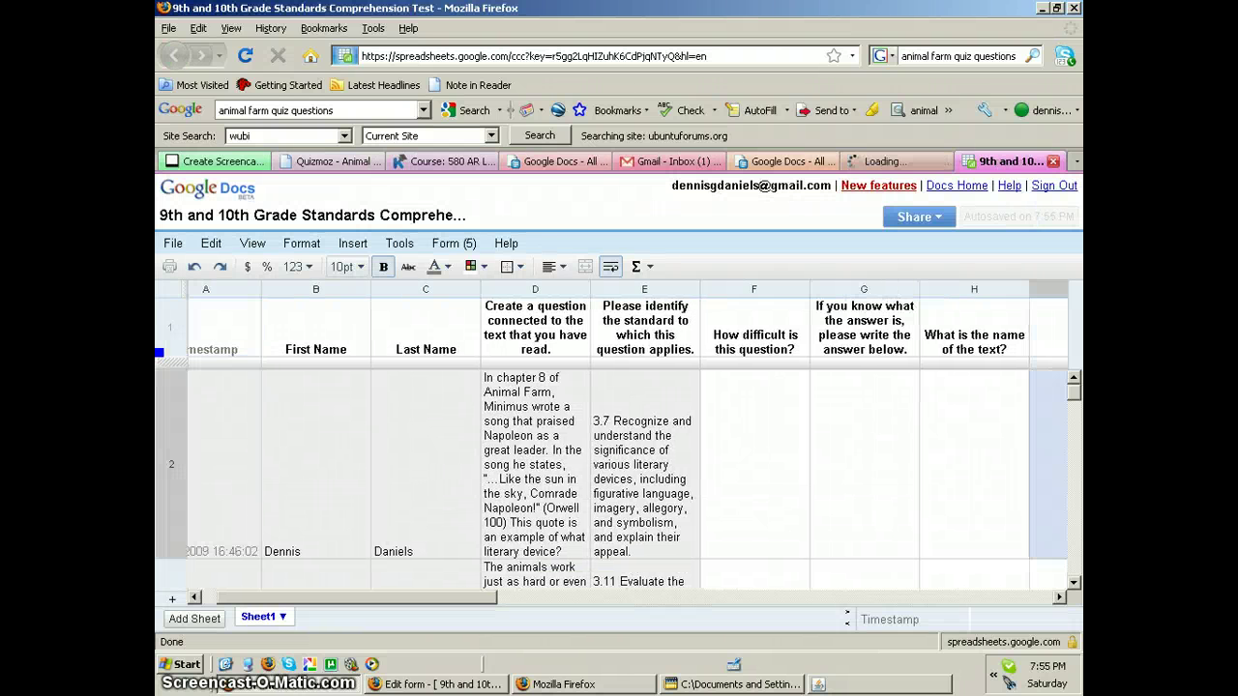
pyautogui.scroll(-2, 611, 479)
pyautogui.scroll(-3, 611, 478)
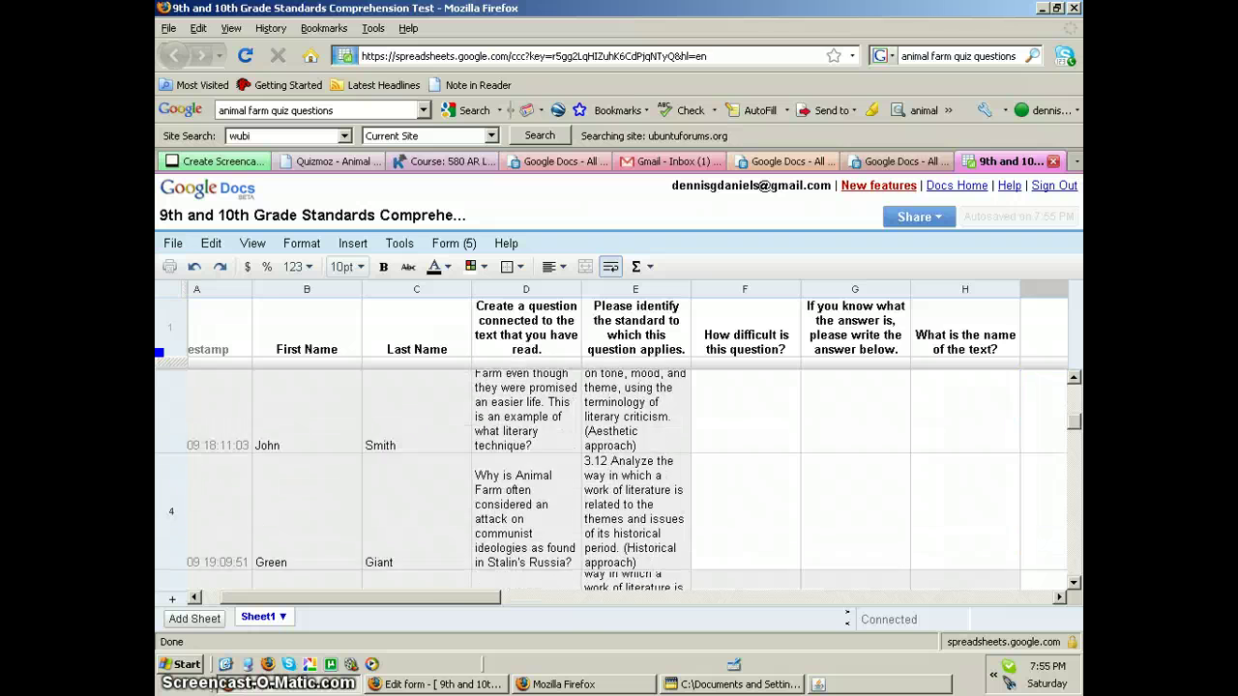
pyautogui.scroll(-3, 611, 478)
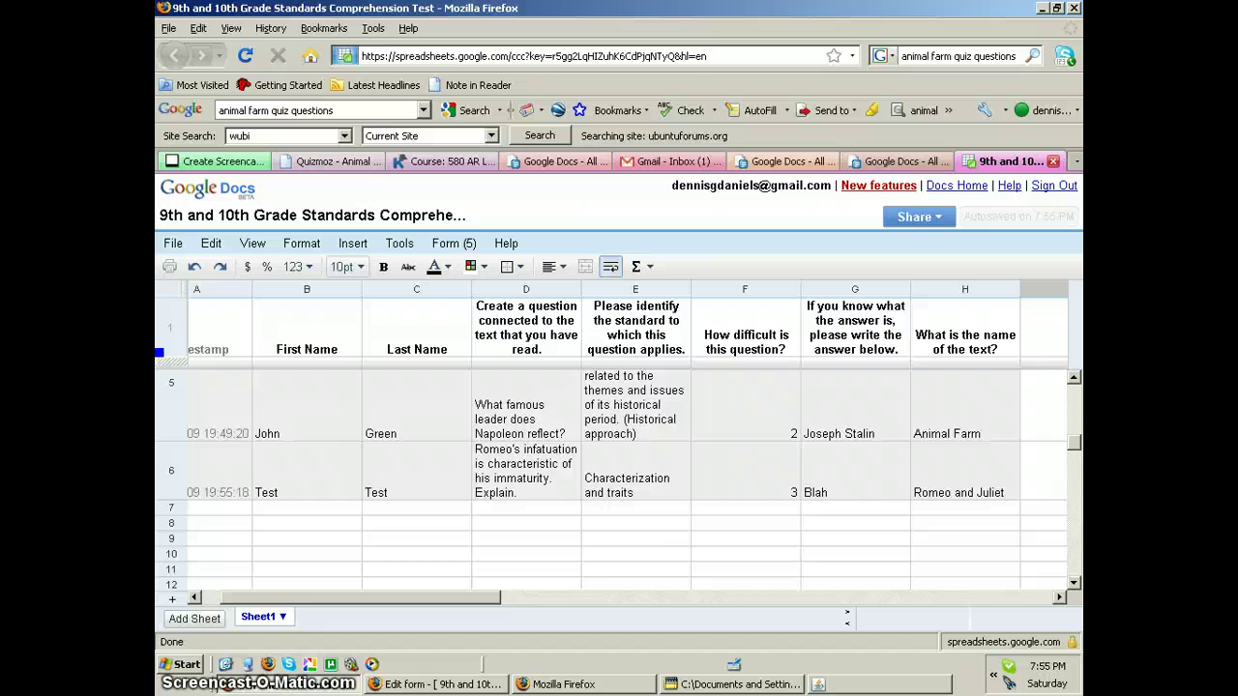
pyautogui.hscroll(3, 619, 479)
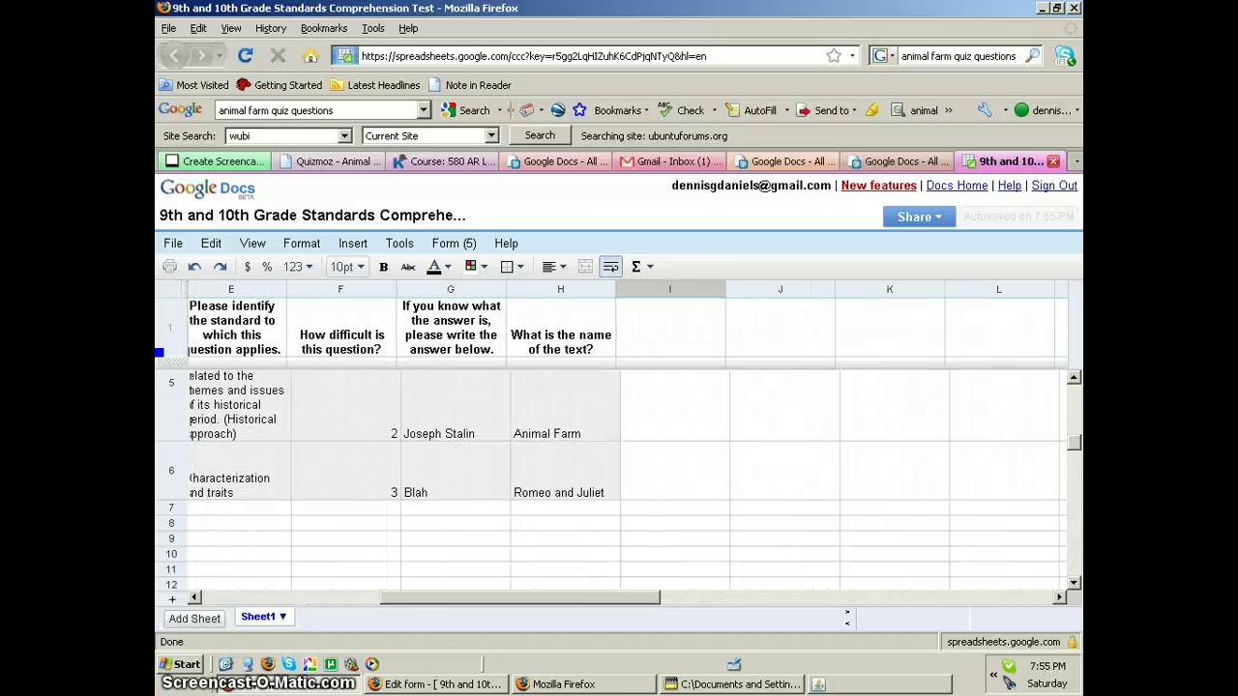
pyautogui.hscroll(-5, 619, 479)
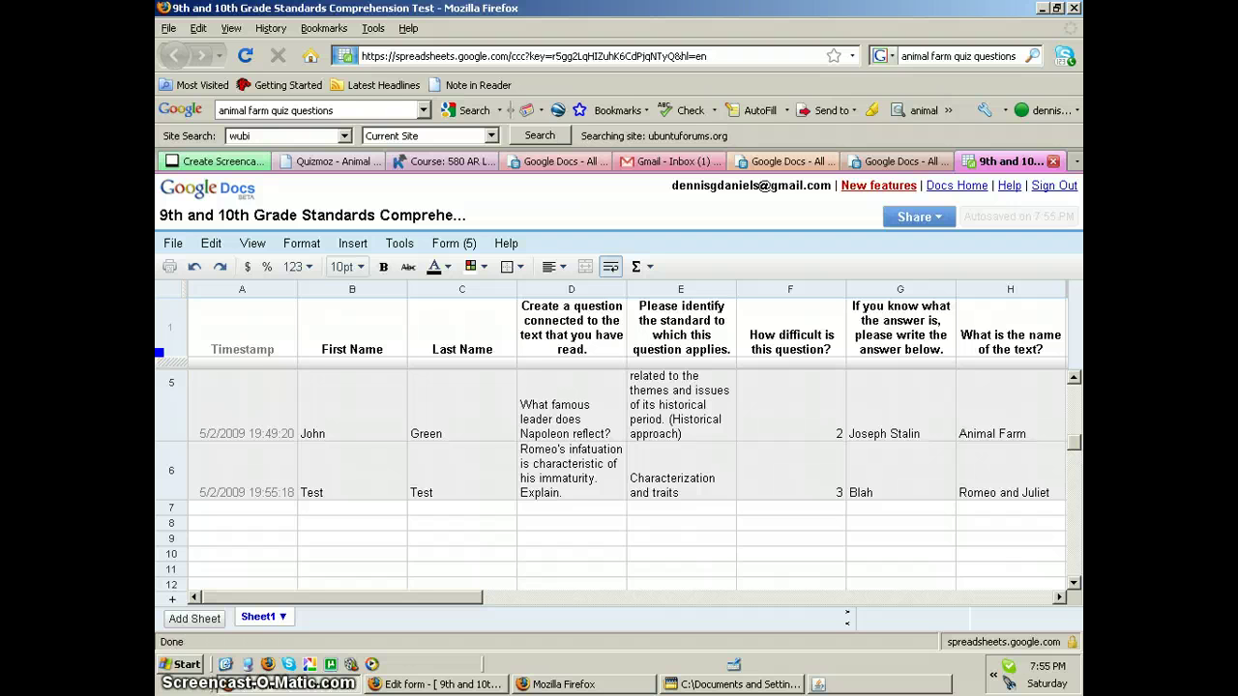
# - Close the form popup showing the Thanks! confirmation and return to the 580 AR course page
pyautogui.click(435, 160)
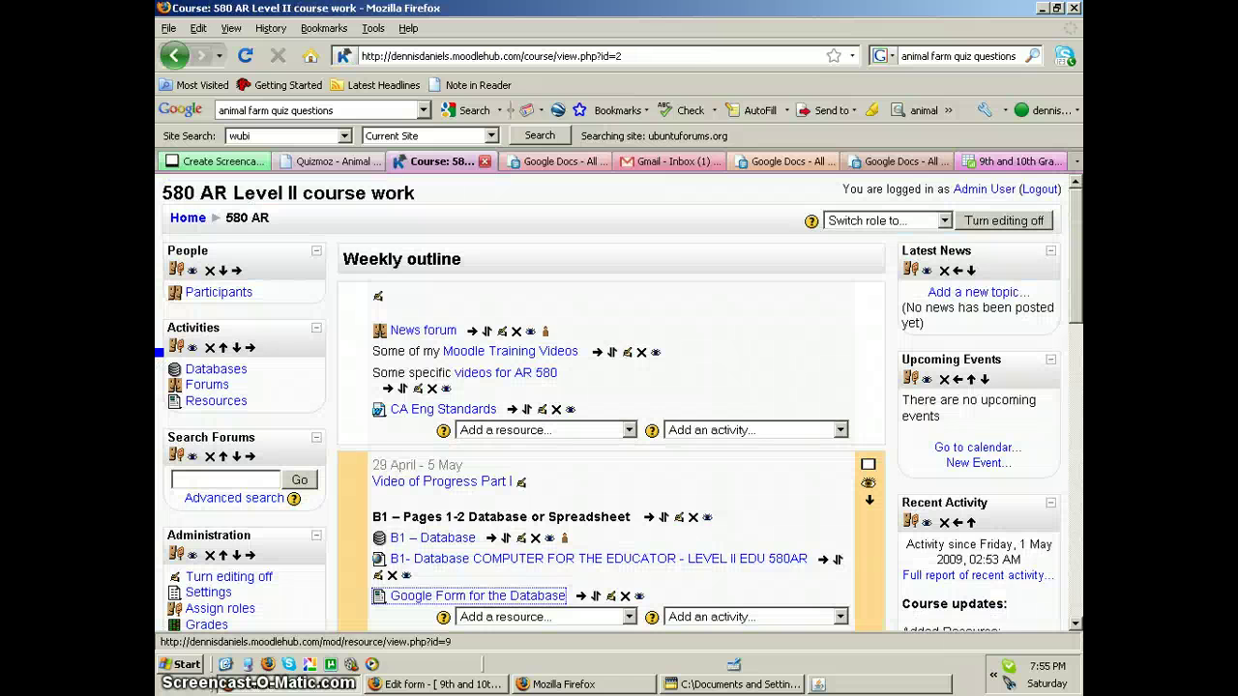
pyautogui.click(598, 559)
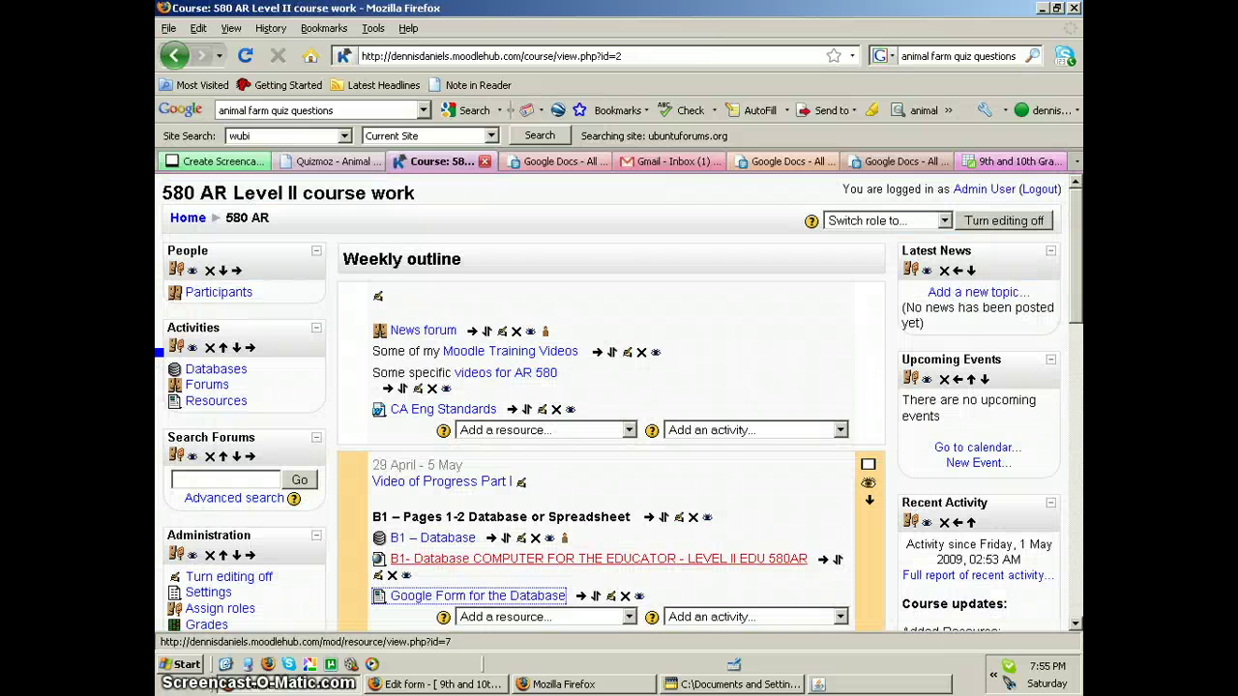
pyautogui.hotkey('alt', 'Tab')
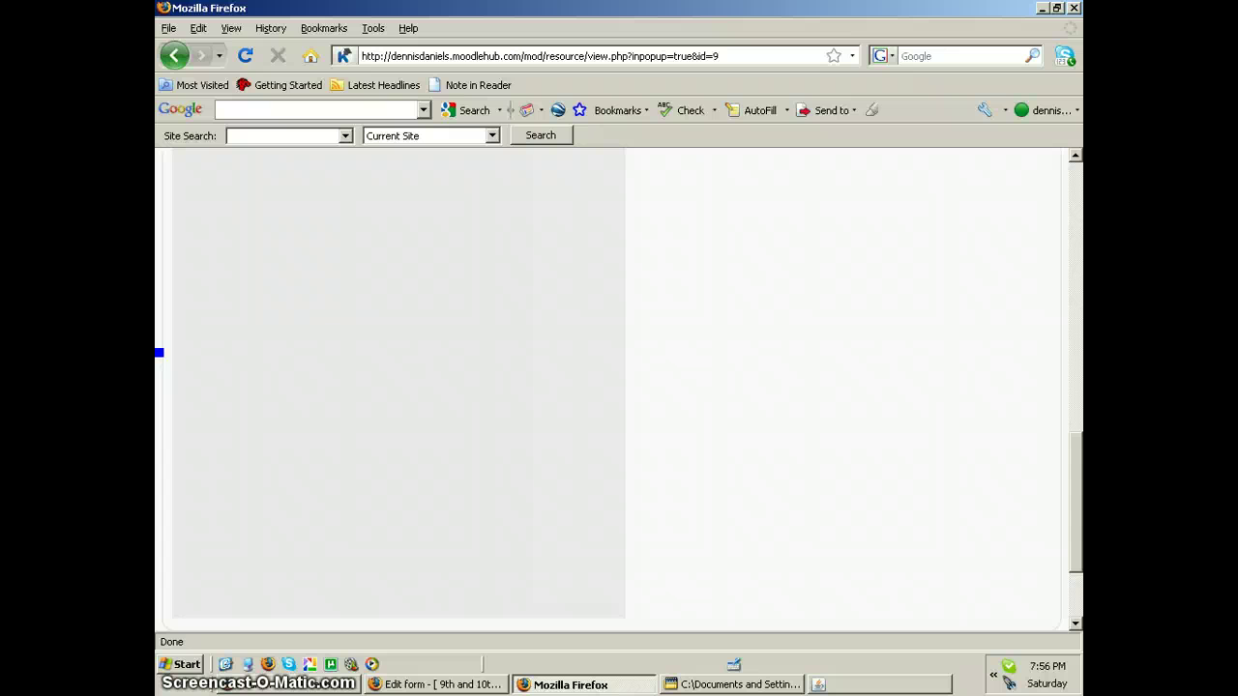
pyautogui.scroll(10, 619, 387)
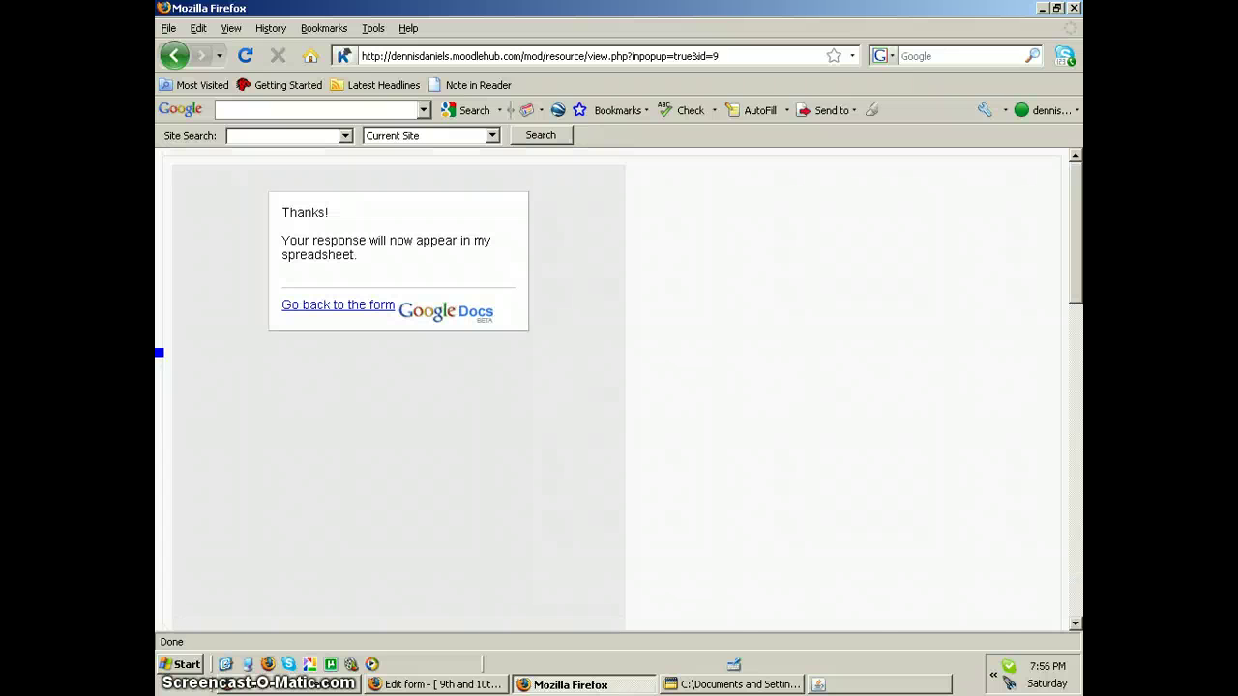
pyautogui.hotkey('ctrl', 'w')
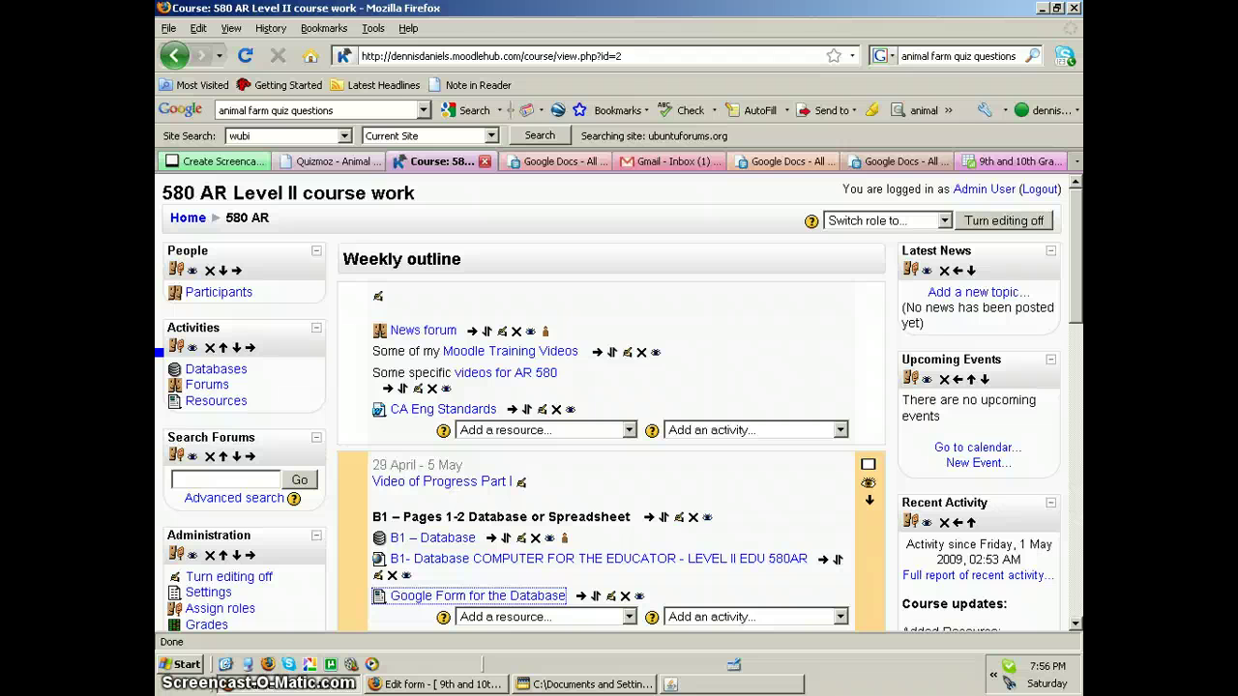
pyautogui.hotkey('alt', 'p')
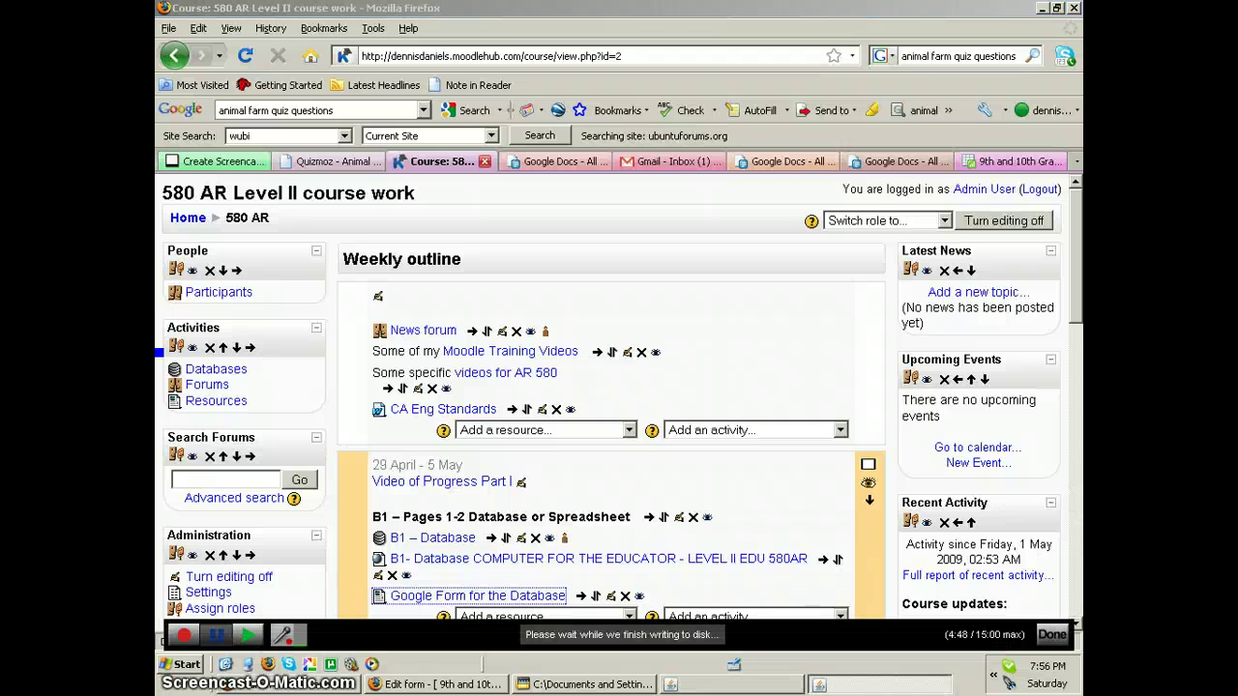